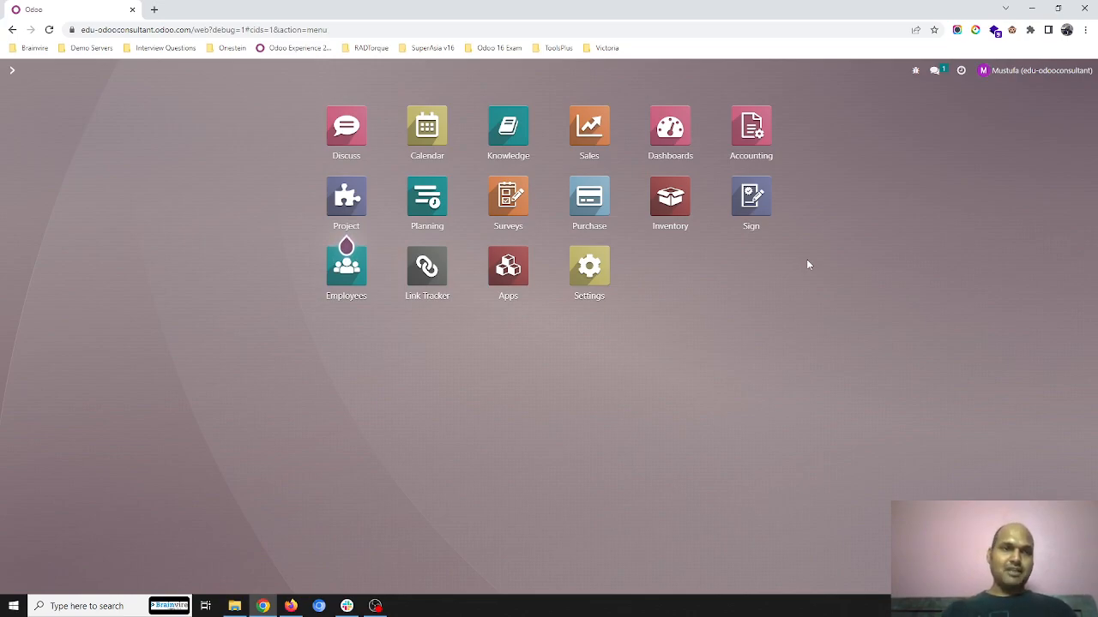
- Review the Internal-Location and Pick operation types in the Inventory configuration
{"action": "left_click", "coordinate": [678, 206]}
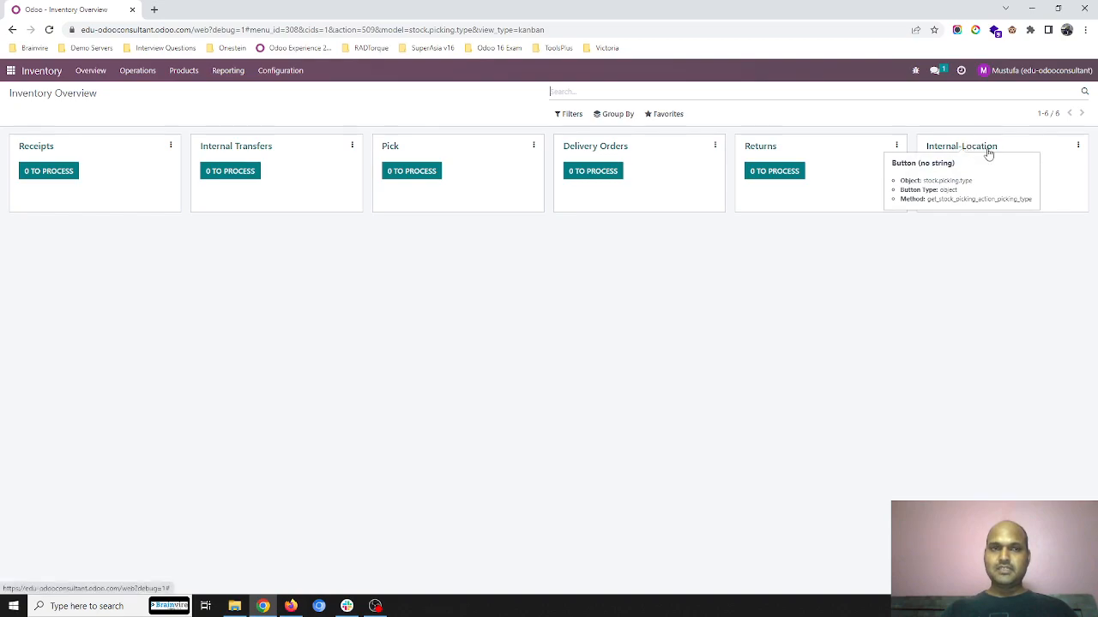
{"action": "left_click", "coordinate": [295, 74]}
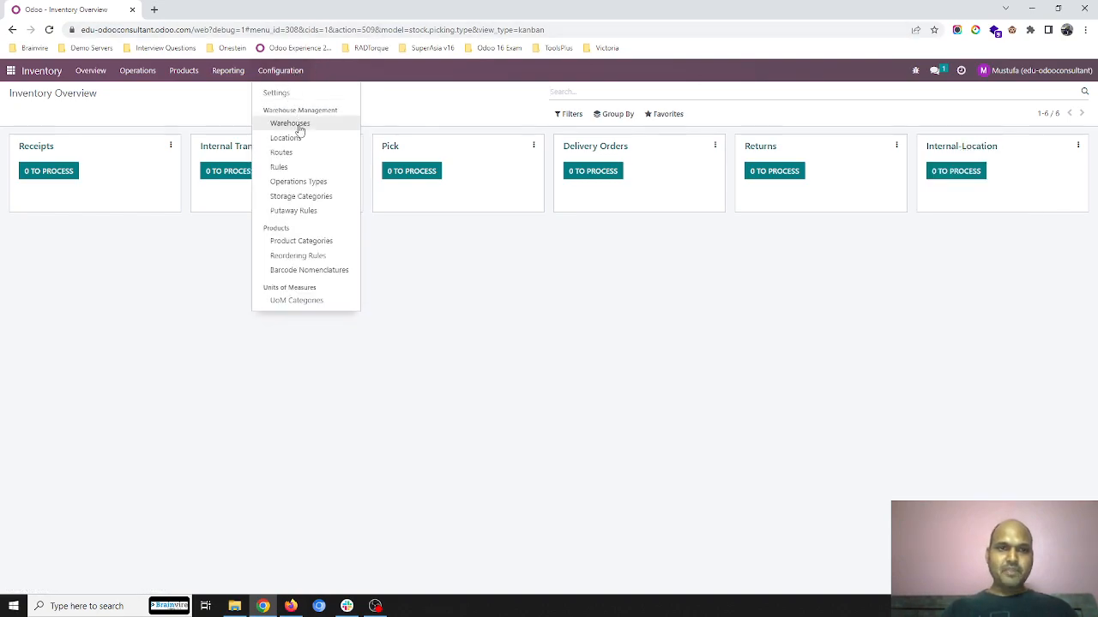
{"action": "left_click", "coordinate": [317, 185]}
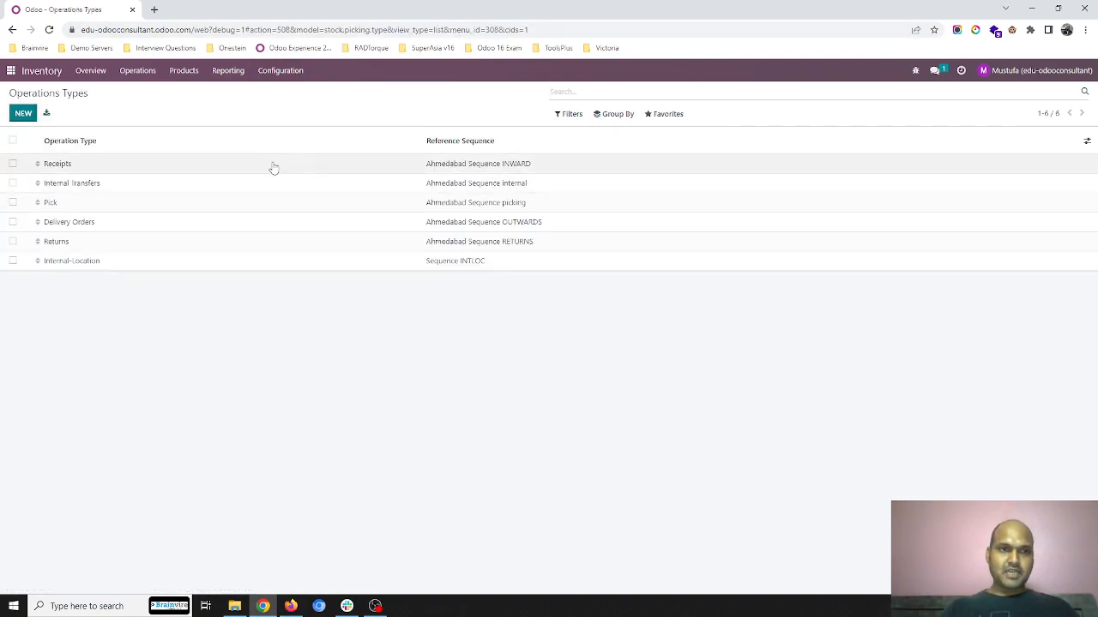
{"action": "left_click", "coordinate": [241, 260]}
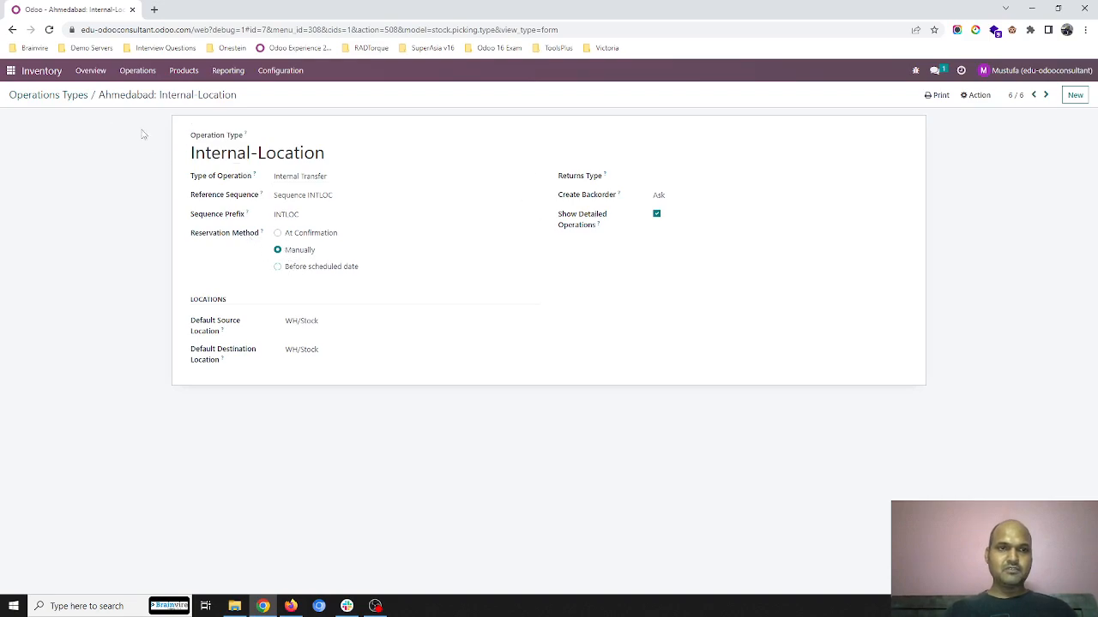
{"action": "left_click", "coordinate": [61, 97]}
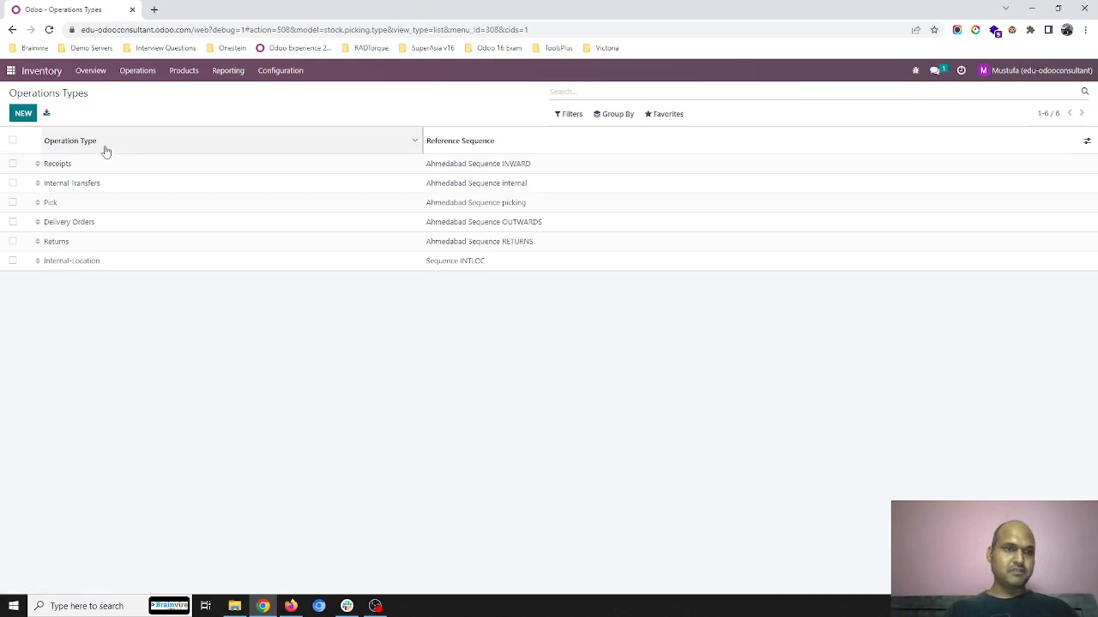
{"action": "left_click", "coordinate": [124, 205]}
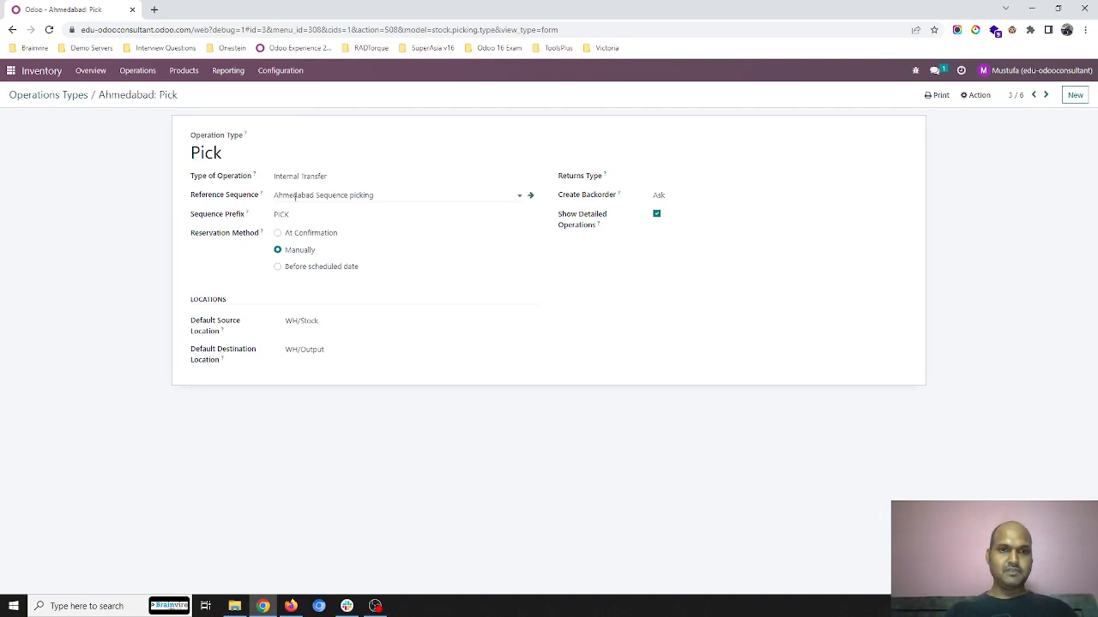
- Examine the Inter-Location Route and the details of its pull rule from WH/Stock to WH/Stock/Pickup
{"action": "left_click", "coordinate": [271, 72]}
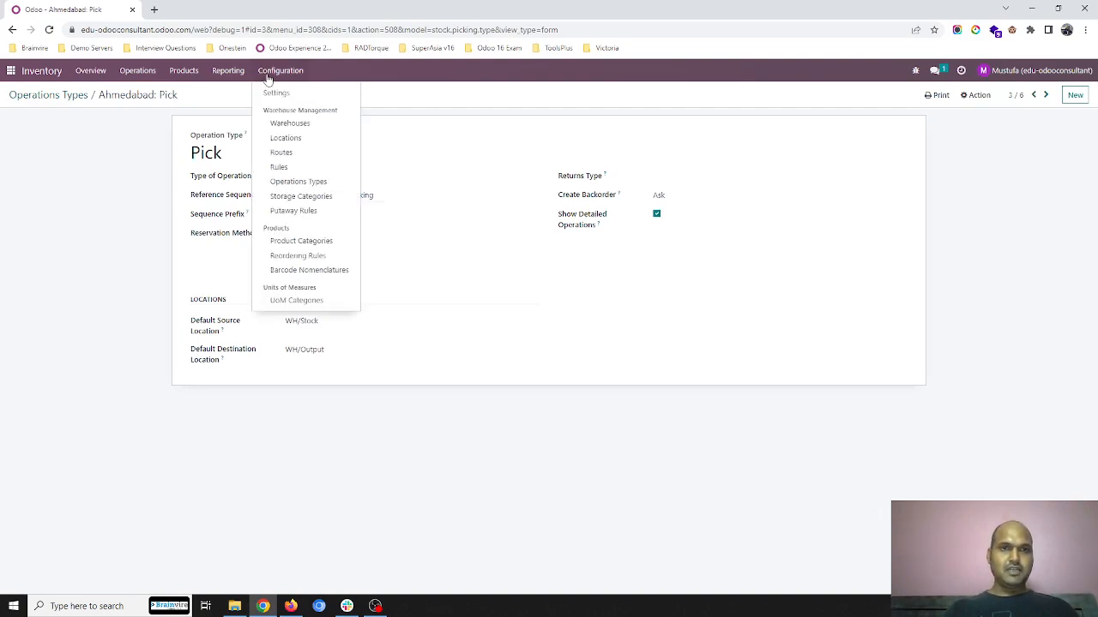
{"action": "left_click", "coordinate": [283, 152]}
{"action": "left_click", "coordinate": [182, 172]}
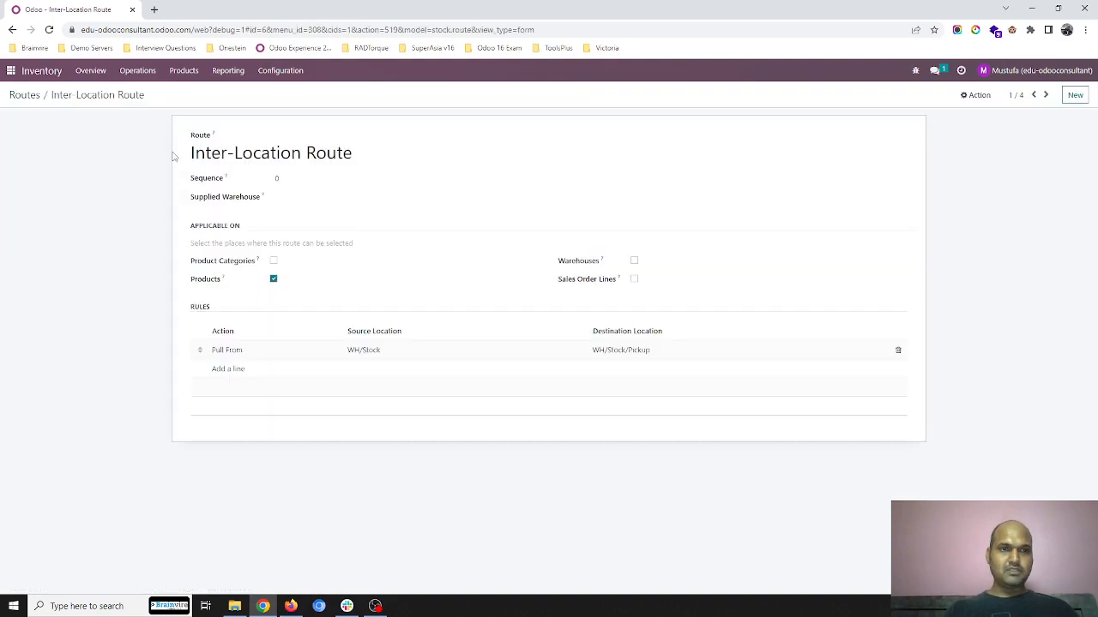
{"action": "left_click", "coordinate": [366, 352]}
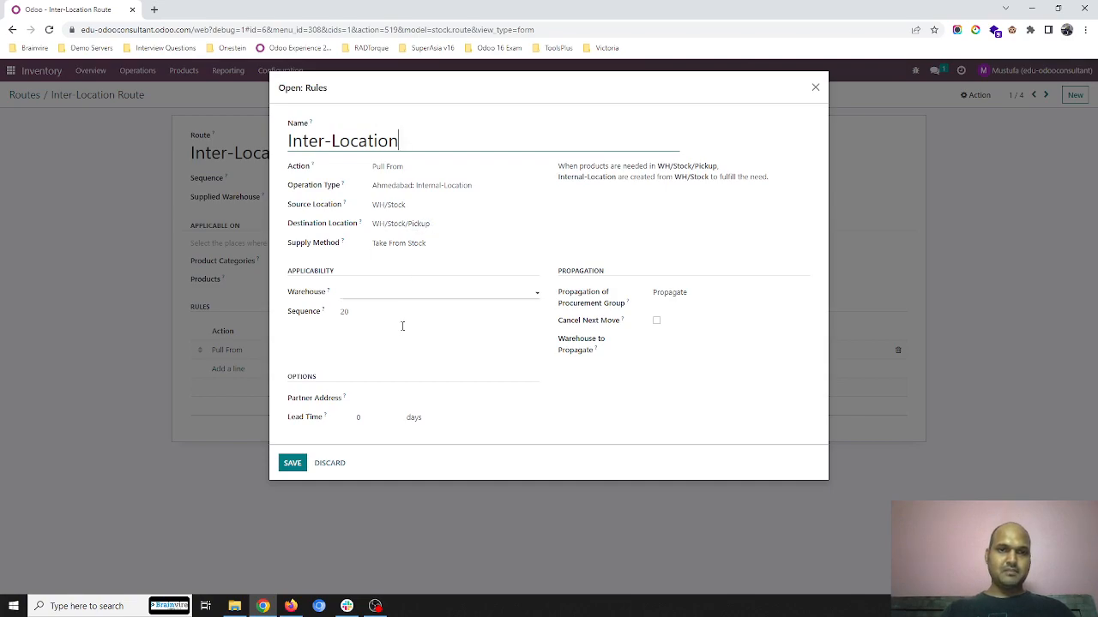
{"action": "left_click", "coordinate": [329, 463]}
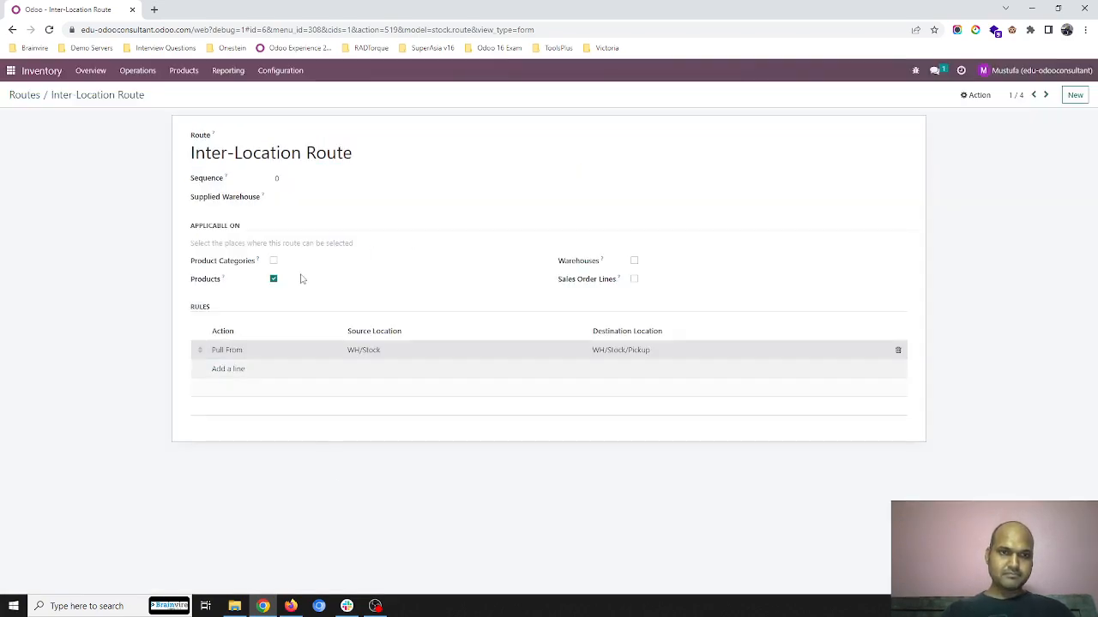
- Examine the pull rule from WH/Stock/Pickup to WH/Output in the Ahmedabad two-step delivery route (pick + ship)
{"action": "left_click", "coordinate": [25, 95]}
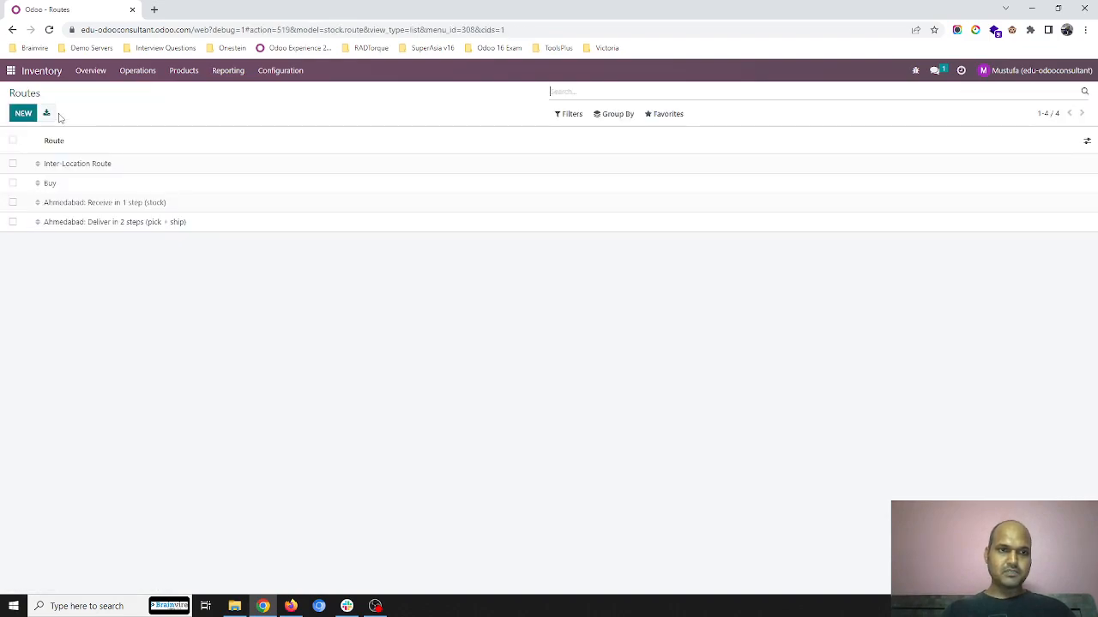
{"action": "left_click", "coordinate": [157, 223]}
{"action": "left_click", "coordinate": [374, 353]}
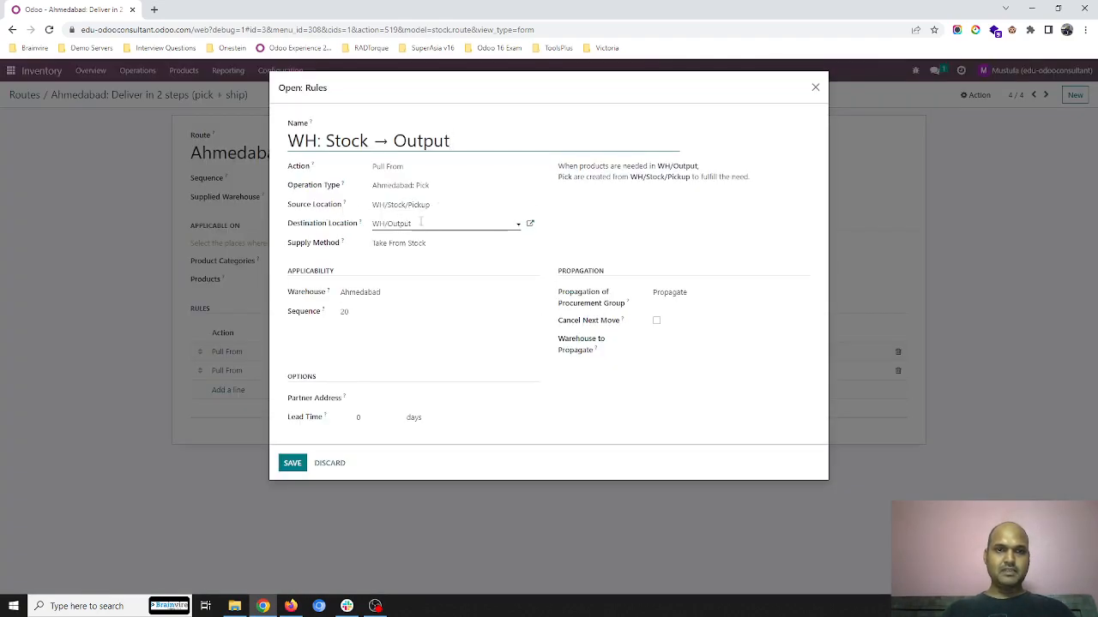
{"action": "left_click", "coordinate": [325, 463]}
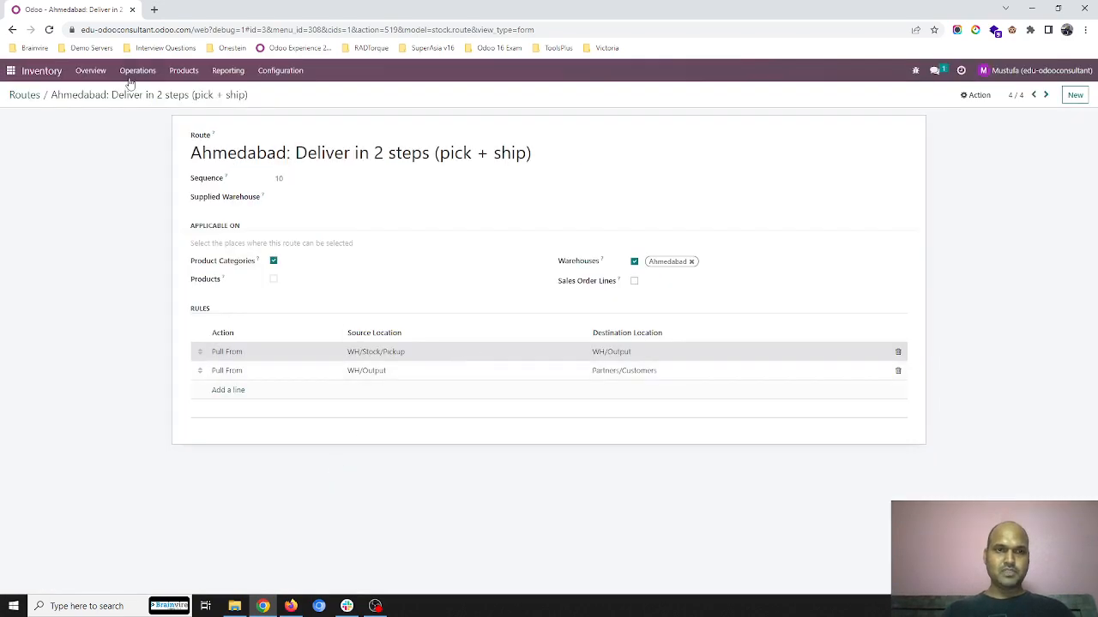
{"action": "left_click", "coordinate": [24, 96]}
- Review the settings of the internal locations WH/Stock, WH/Stock/Pickup and WH/Stock/Pickup/Shelf 1
{"action": "left_click", "coordinate": [278, 72]}
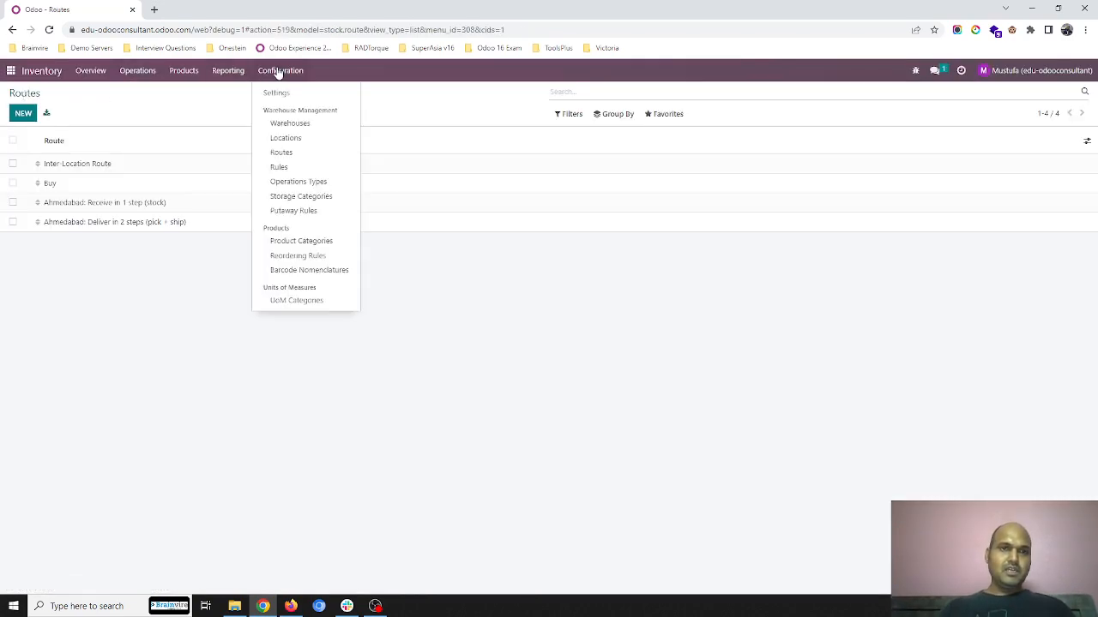
{"action": "left_click", "coordinate": [302, 142]}
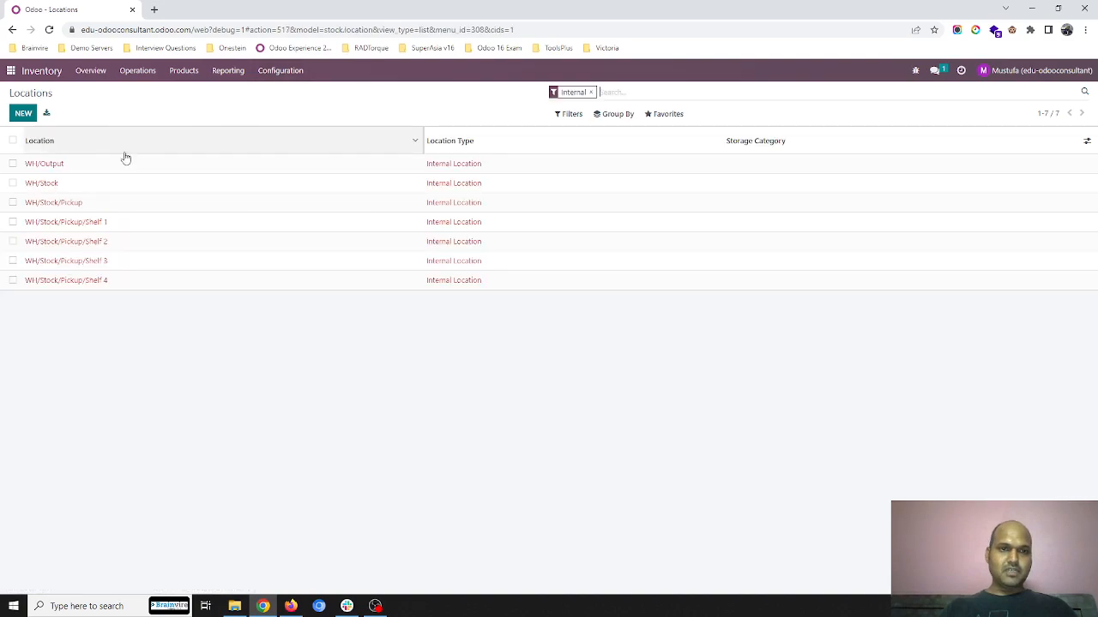
{"action": "left_click", "coordinate": [59, 184]}
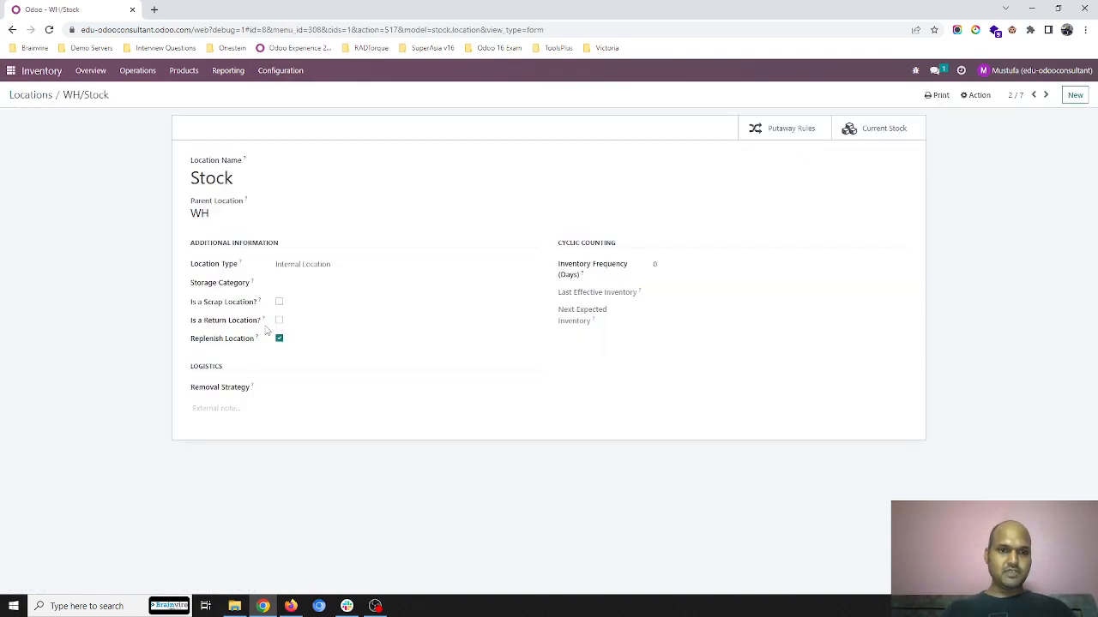
{"action": "left_click", "coordinate": [31, 95]}
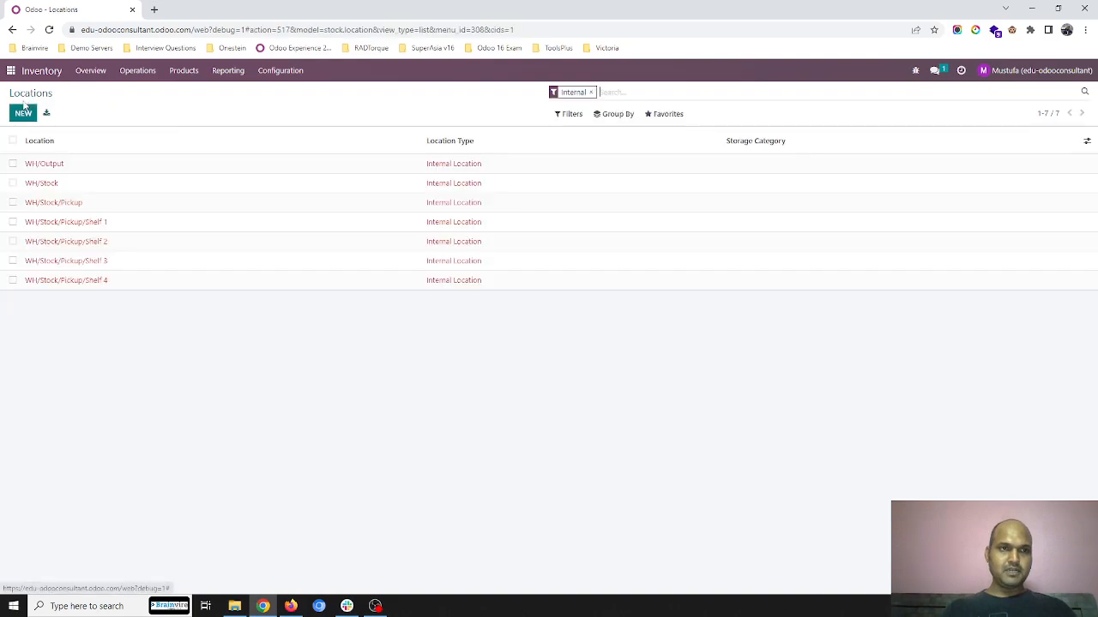
{"action": "left_click", "coordinate": [77, 200]}
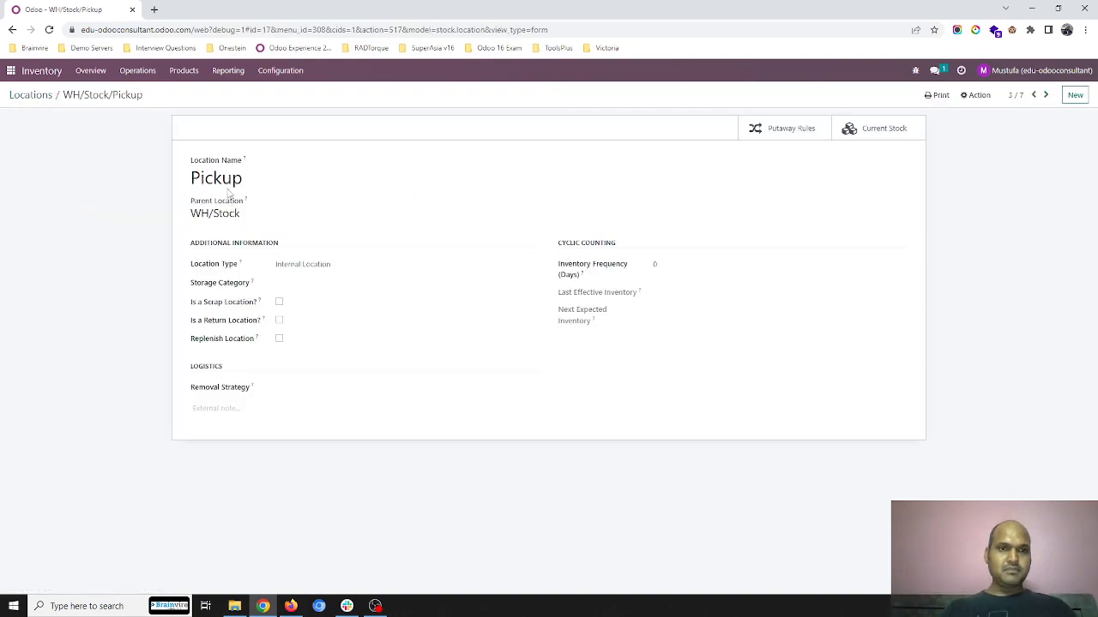
{"action": "left_click", "coordinate": [24, 96]}
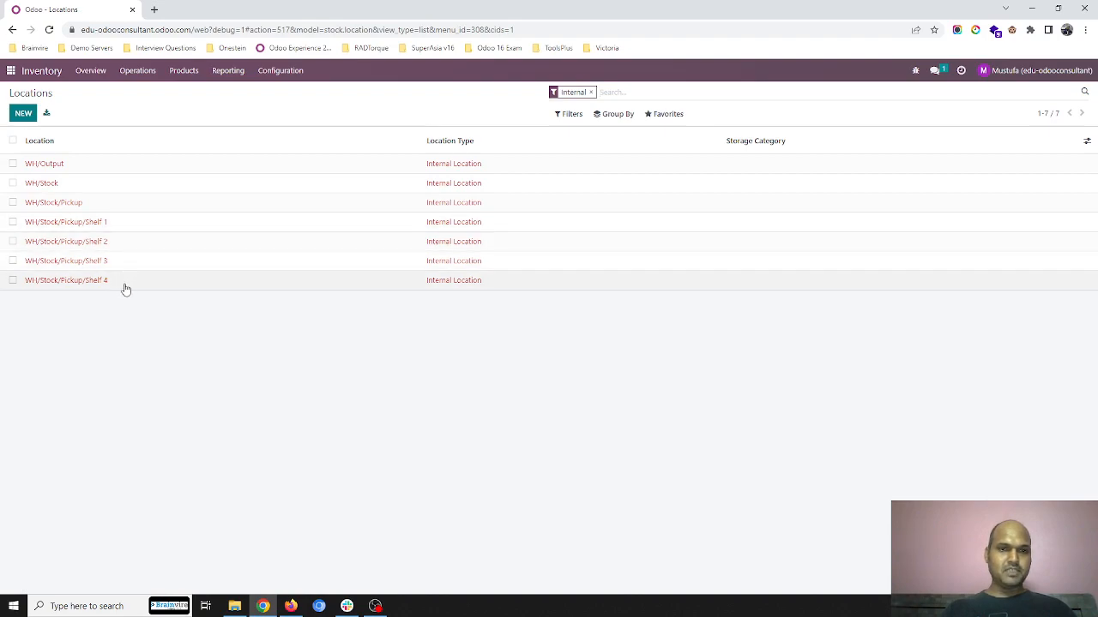
{"action": "left_click", "coordinate": [155, 230]}
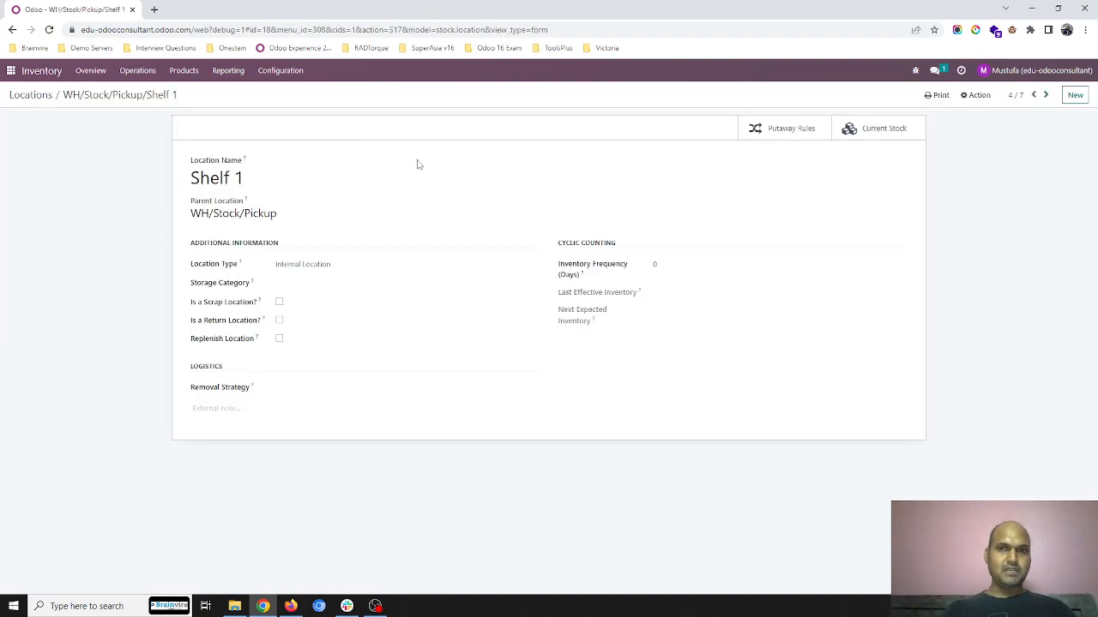
- Review the reordering rules' locations, preferred routes, vendors and minimum and maximum quantities for each product
{"action": "left_click", "coordinate": [278, 74]}
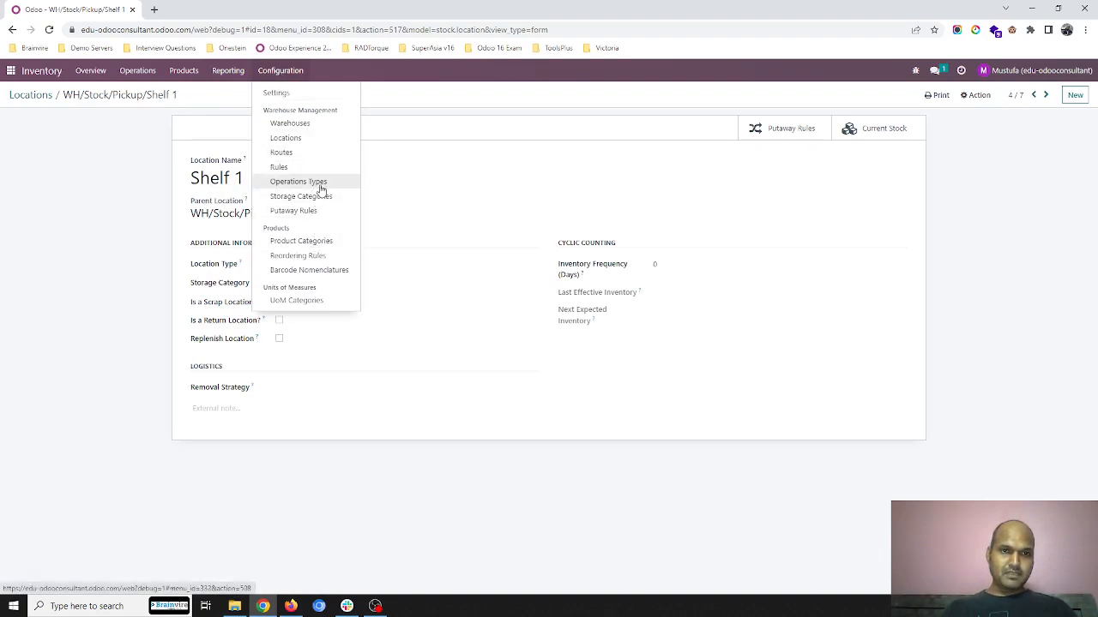
{"action": "left_click", "coordinate": [314, 256]}
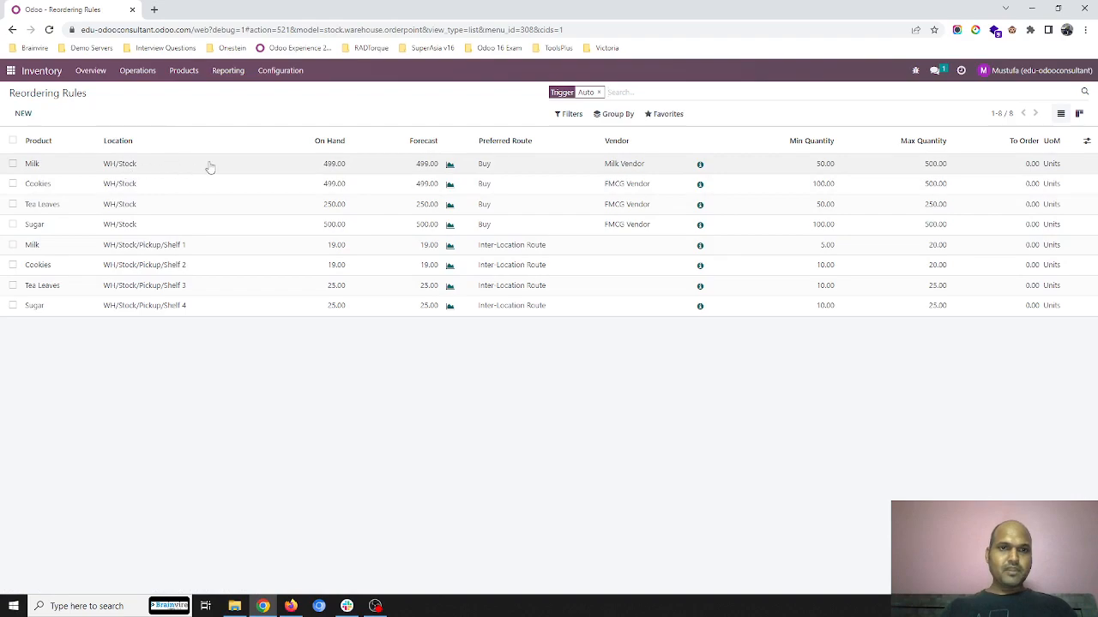
{"action": "left_click", "coordinate": [236, 77]}
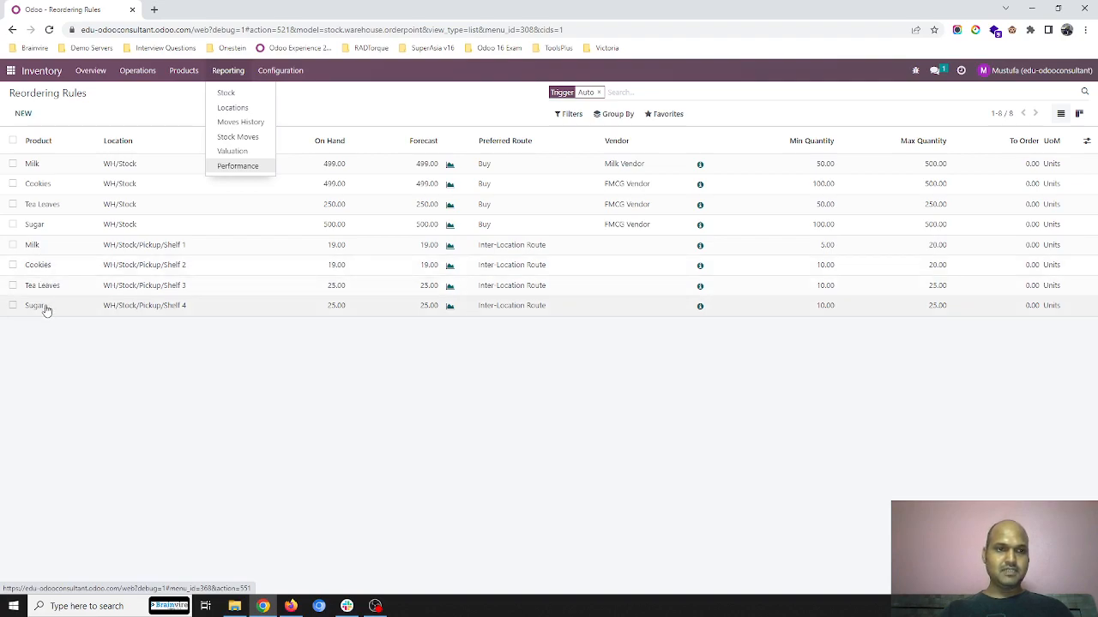
{"action": "left_click", "coordinate": [526, 359]}
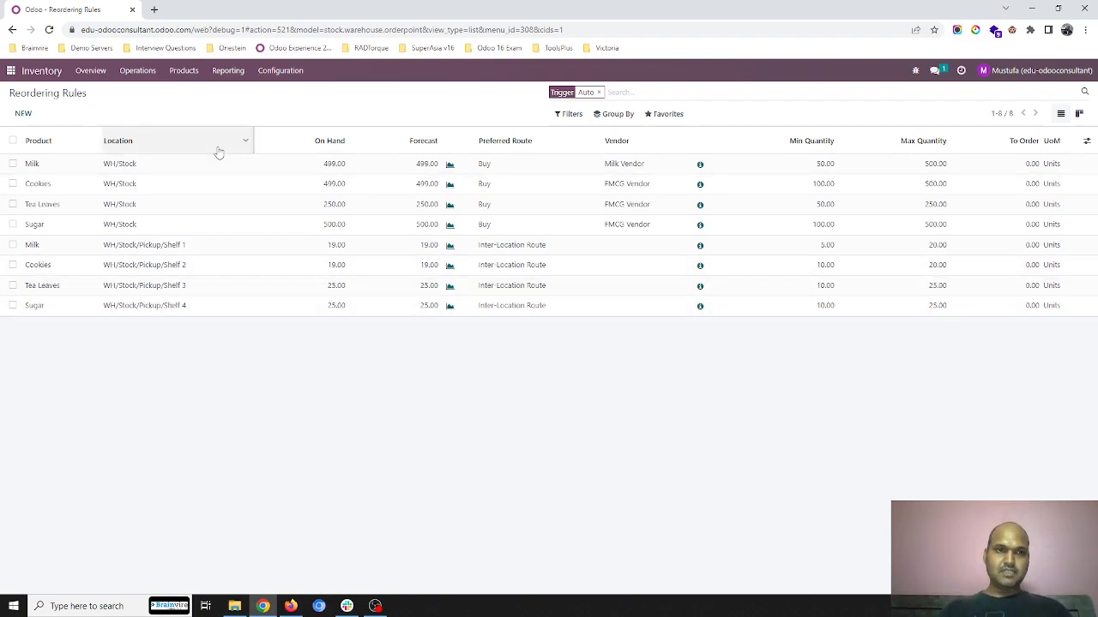
{"action": "left_click", "coordinate": [295, 74]}
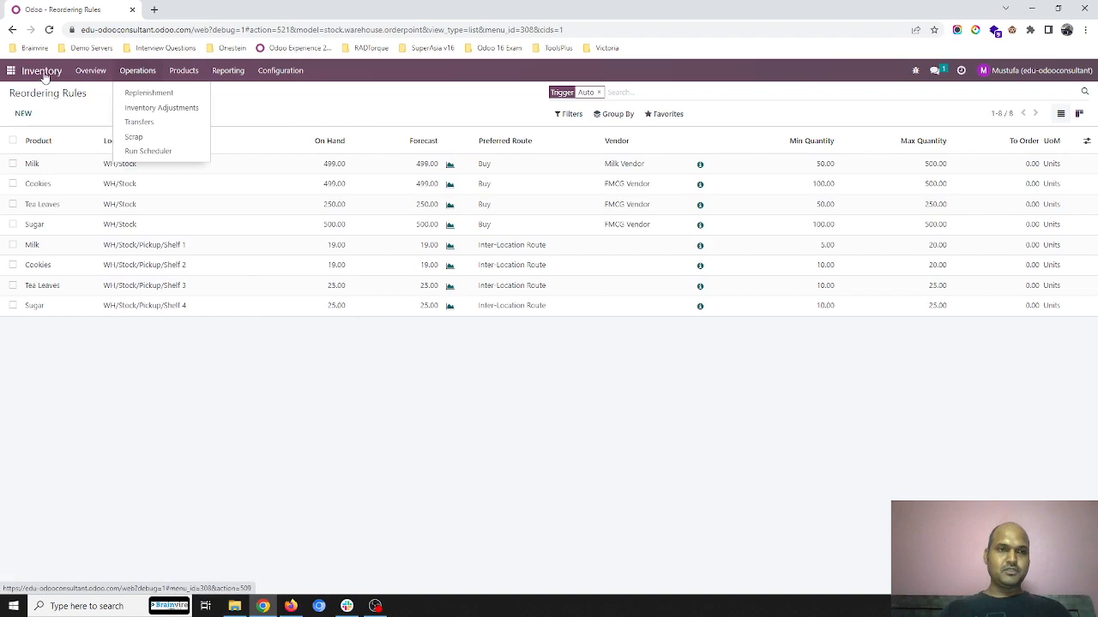
- Open the Sales app and duplicate its browser tab
{"action": "left_click", "coordinate": [11, 70]}
{"action": "left_click", "coordinate": [588, 127]}
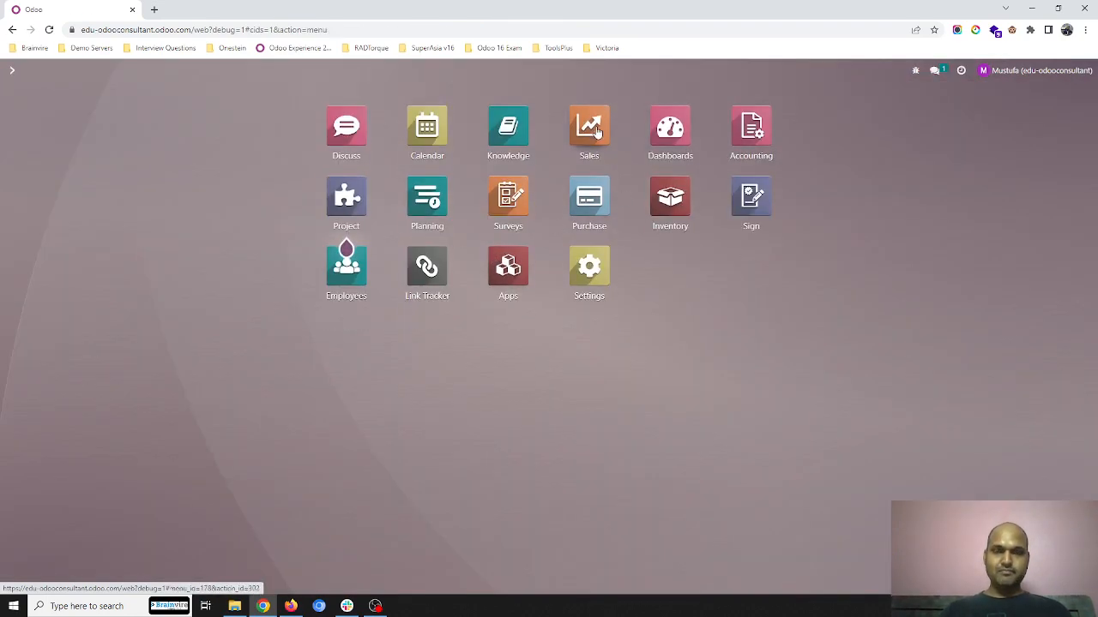
{"action": "right_click", "coordinate": [101, 9]}
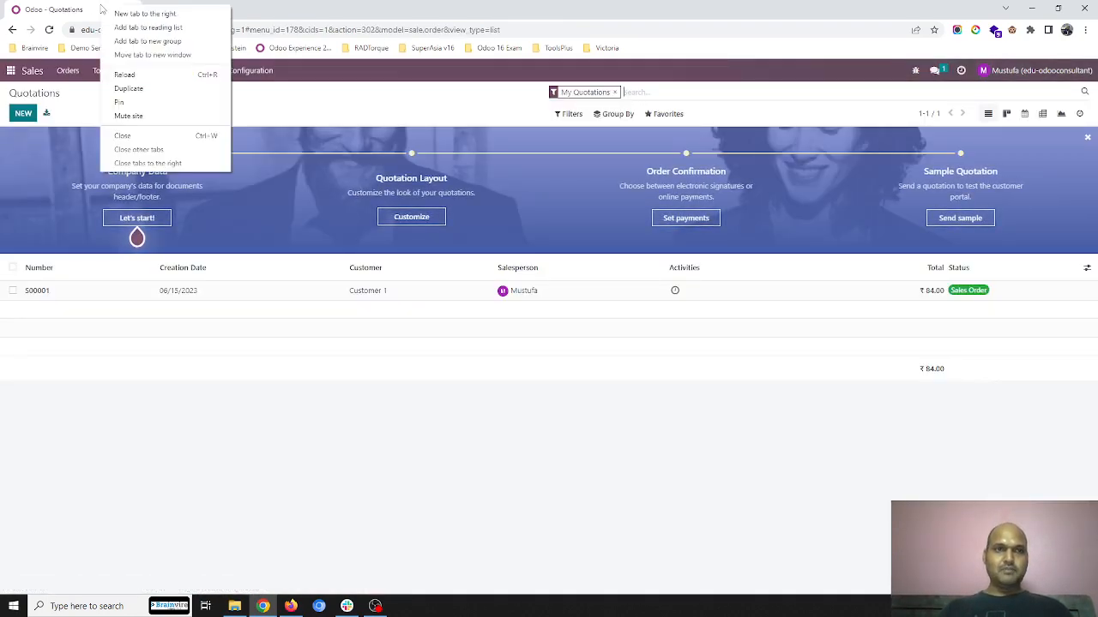
{"action": "left_click", "coordinate": [129, 88]}
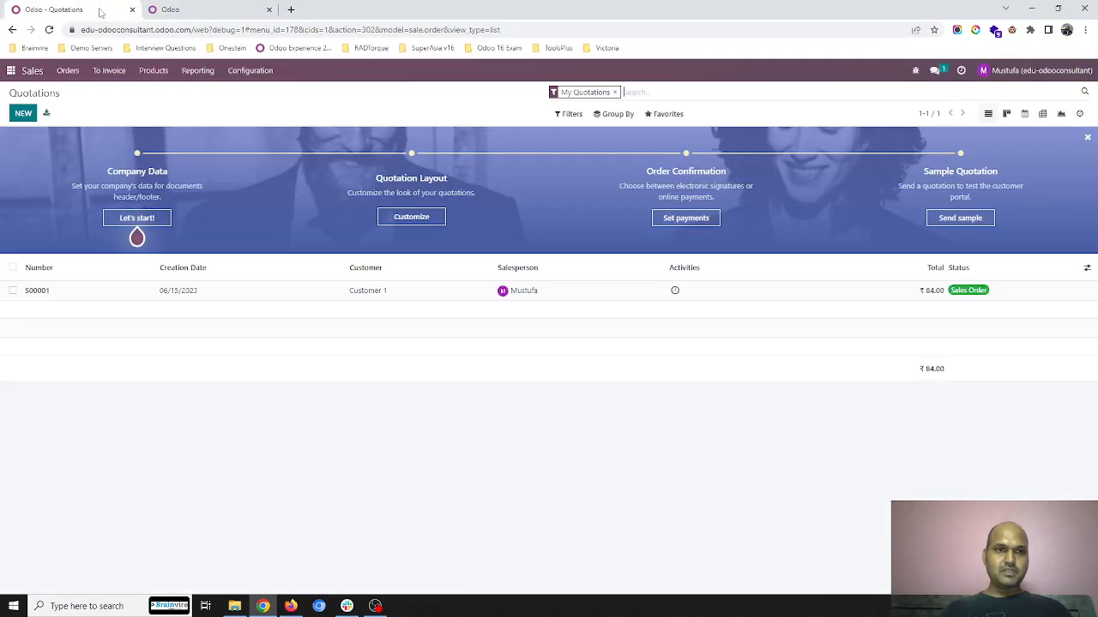
- Create a new quotation for the new customer "Customer 2" and start its first product line
{"action": "left_click", "coordinate": [23, 113]}
{"action": "left_click", "coordinate": [171, 213]}
{"action": "type", "text": "Cust"}
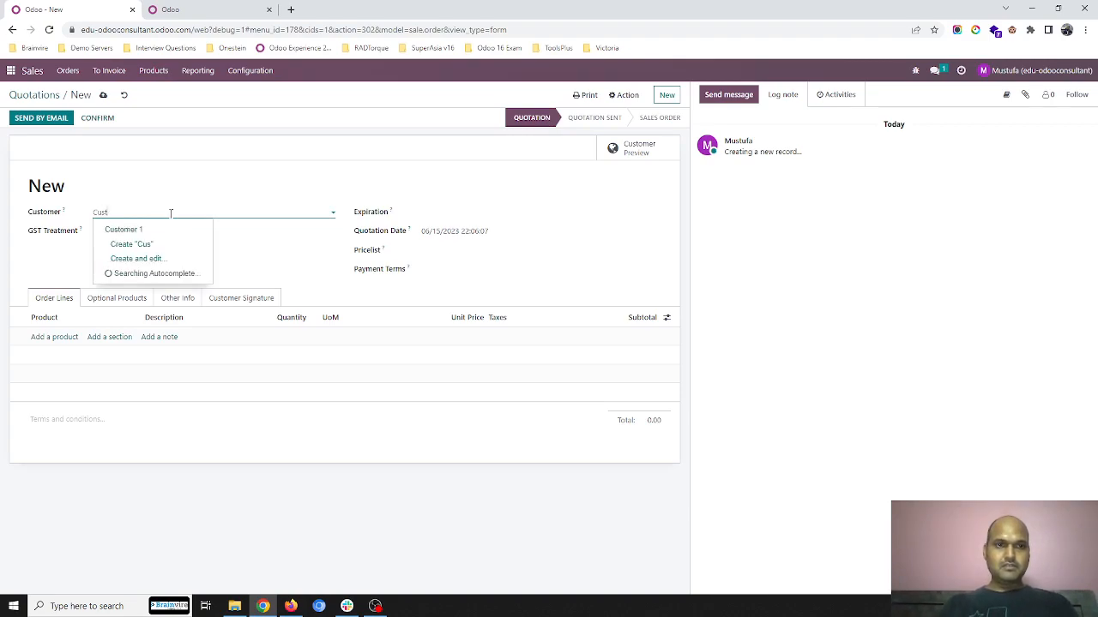
{"action": "type", "text": "omer 2"}
{"action": "key", "text": "Return"}
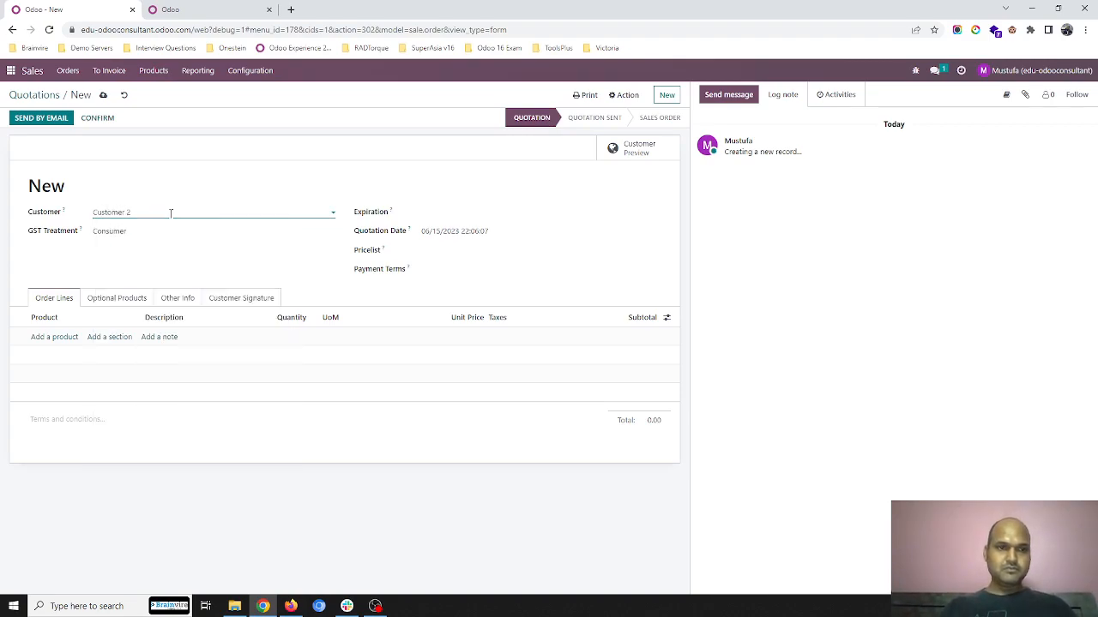
{"action": "left_click", "coordinate": [54, 337]}
- In the duplicated tab, open the Inventory stock report by location and group it by product
{"action": "left_click", "coordinate": [209, 13]}
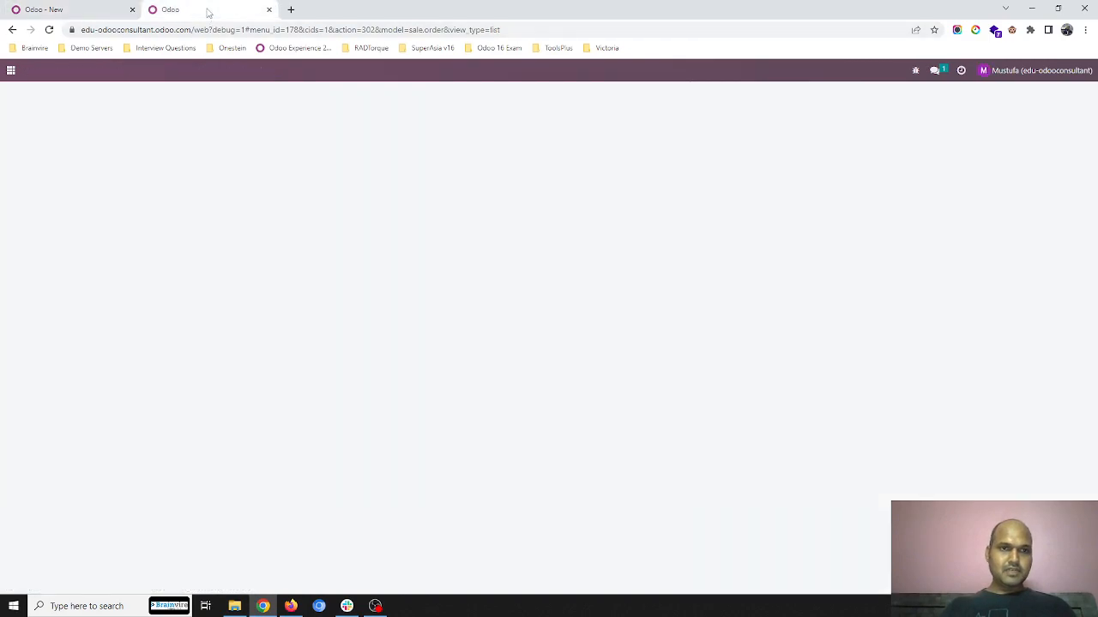
{"action": "left_click", "coordinate": [12, 72]}
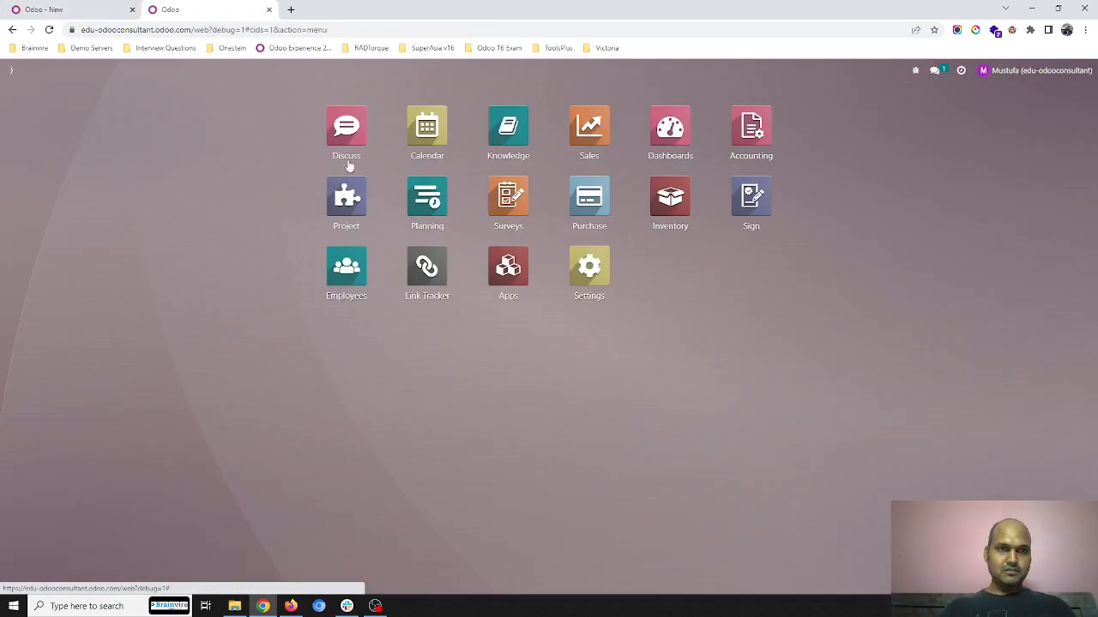
{"action": "left_click", "coordinate": [669, 195]}
{"action": "left_click", "coordinate": [228, 70]}
{"action": "left_click", "coordinate": [244, 108]}
{"action": "left_click", "coordinate": [604, 117]}
{"action": "left_click", "coordinate": [612, 134]}
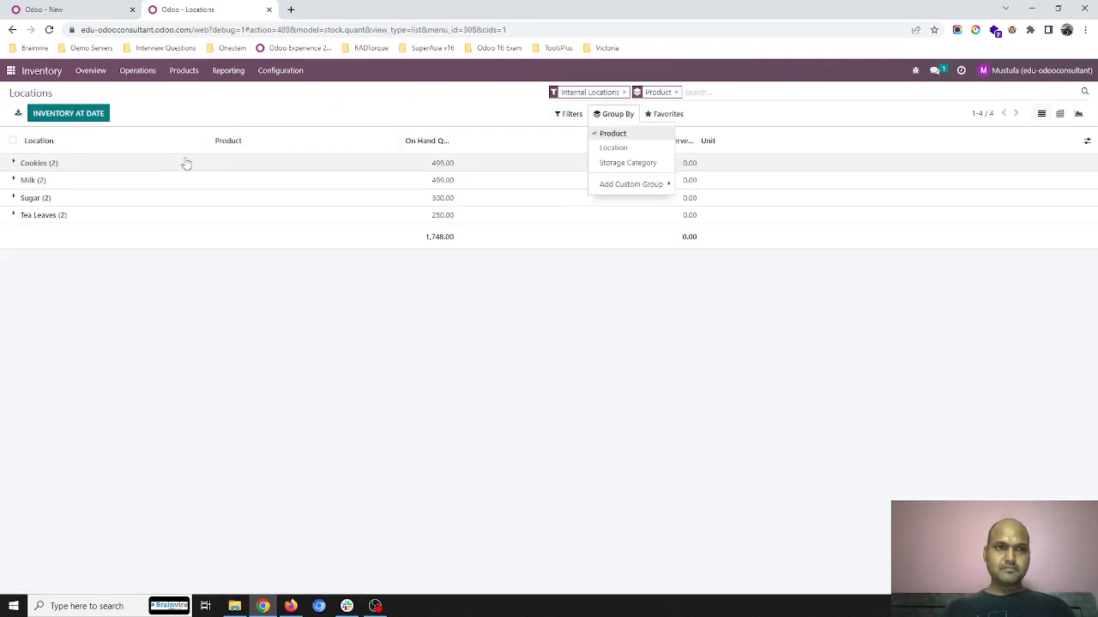
- Expand the Milk, Sugar and Tea Leaves groups to check their stock in each location
{"action": "left_click", "coordinate": [157, 182]}
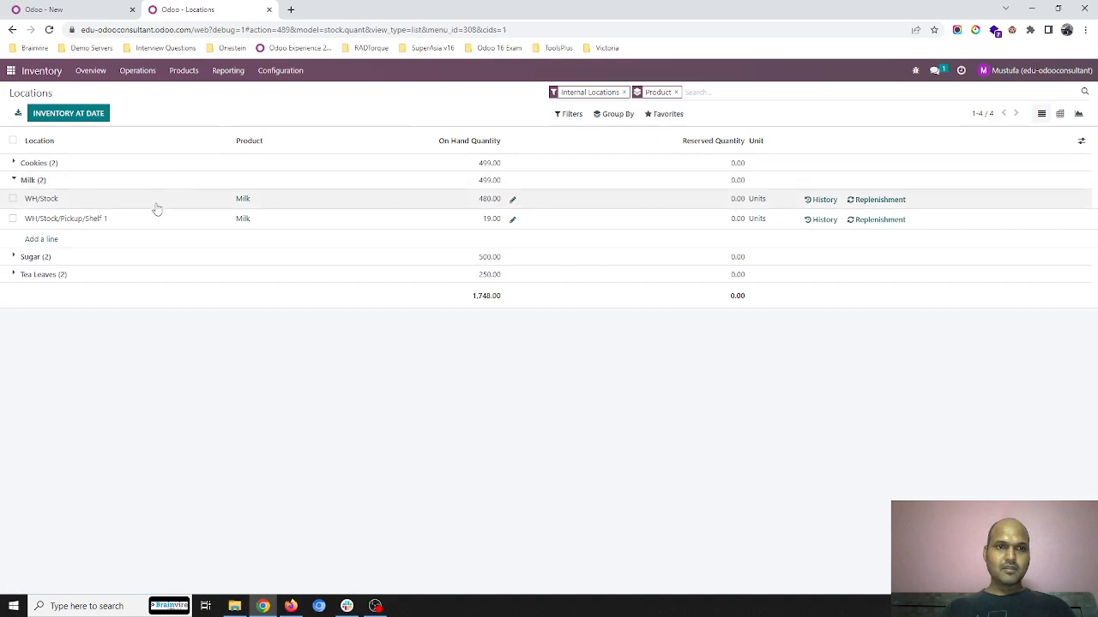
{"action": "left_click", "coordinate": [152, 256]}
{"action": "left_click", "coordinate": [139, 334]}
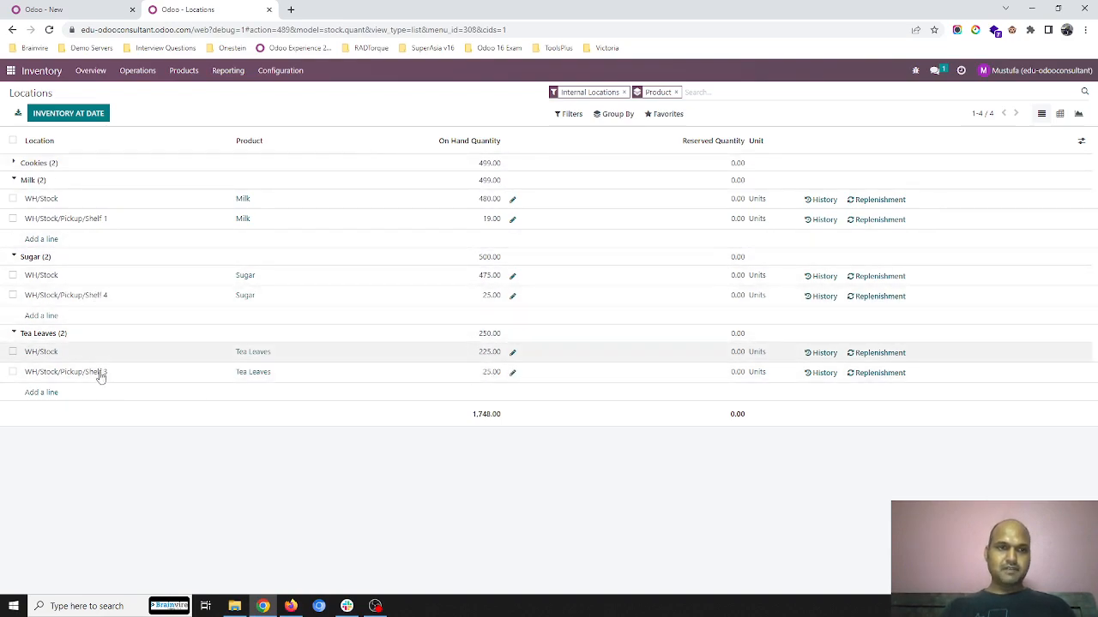
- Return to the new quotation and choose Sugar as the product of its first order line
{"action": "left_click", "coordinate": [112, 7]}
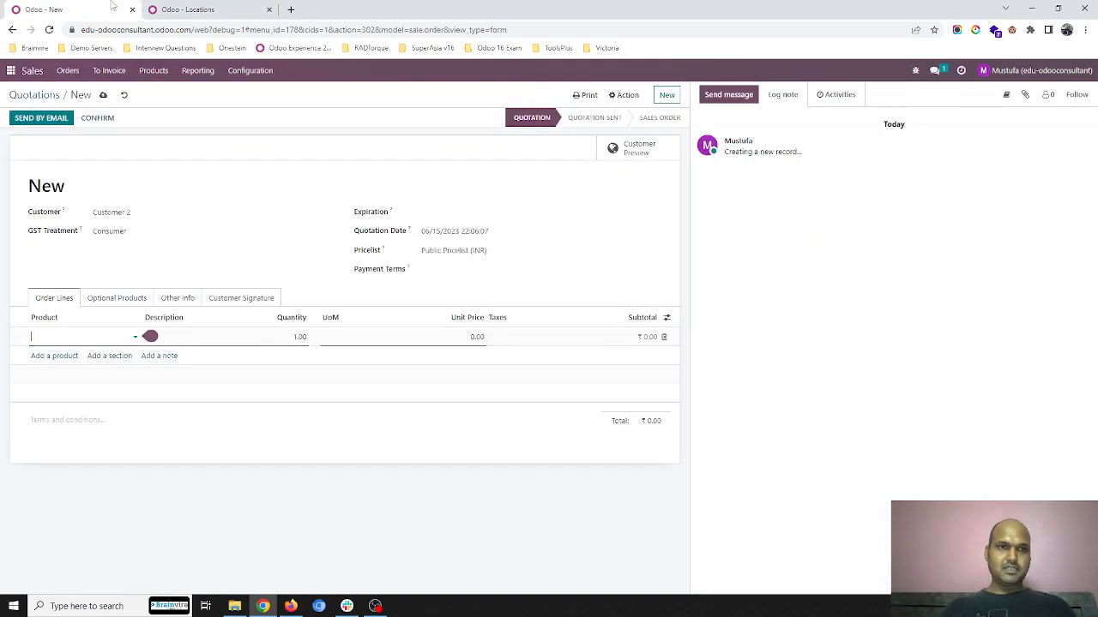
{"action": "left_click", "coordinate": [90, 331]}
{"action": "type", "text": "suga"}
{"action": "left_click", "coordinate": [84, 352]}
- Duplicate the browser tab with the stock-by-location report and open the Reordering Rules list in the copy
{"action": "left_click", "coordinate": [239, 12]}
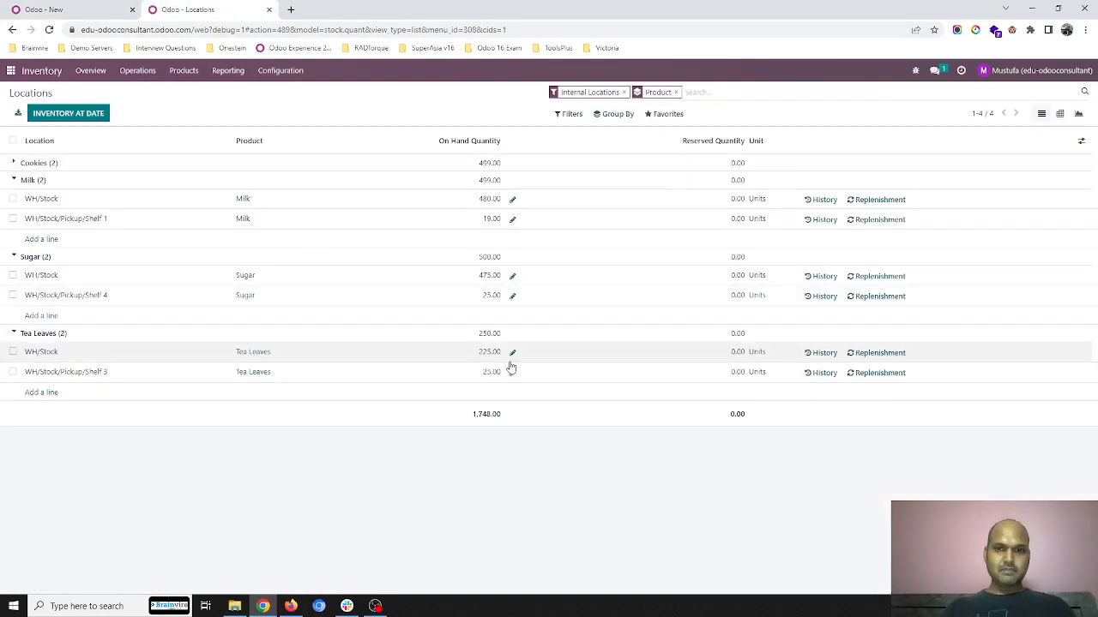
{"action": "right_click", "coordinate": [195, 15]}
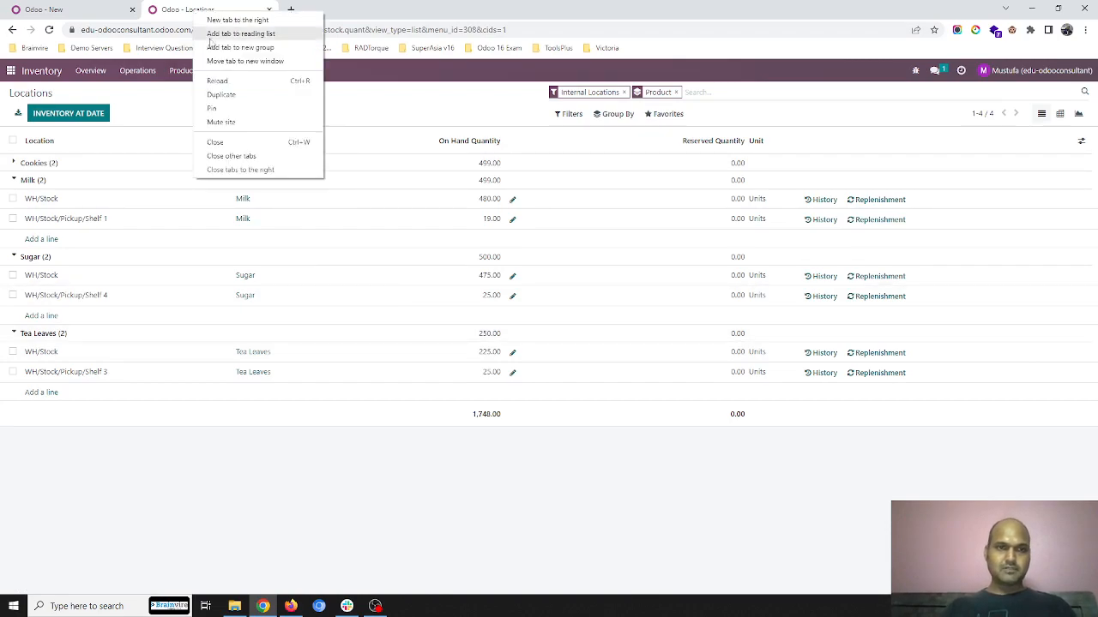
{"action": "left_click", "coordinate": [247, 92]}
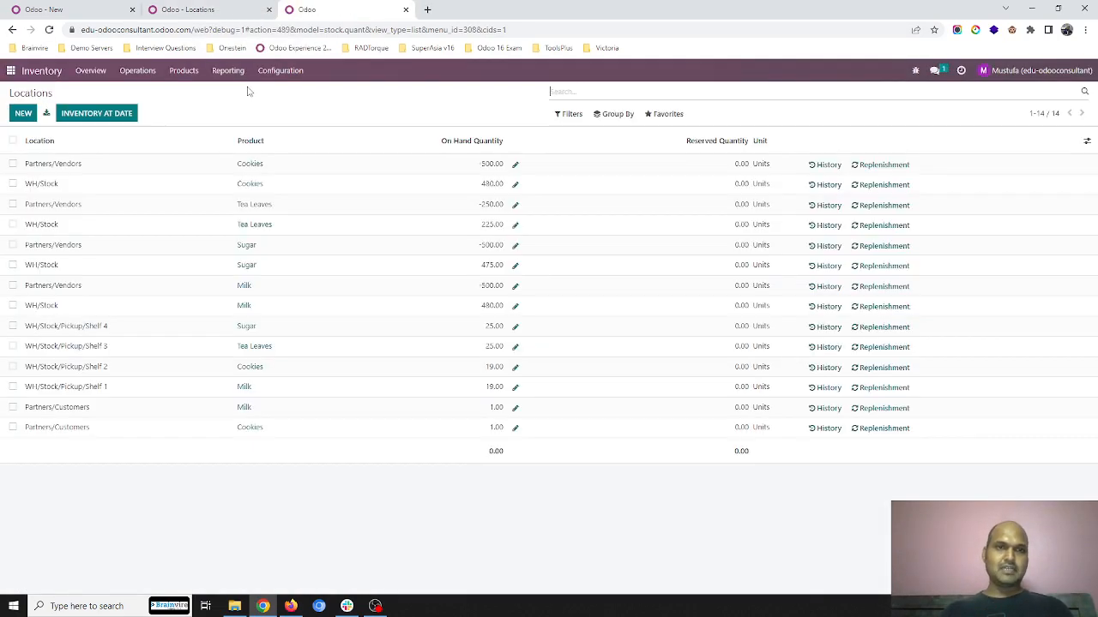
{"action": "left_click", "coordinate": [272, 73]}
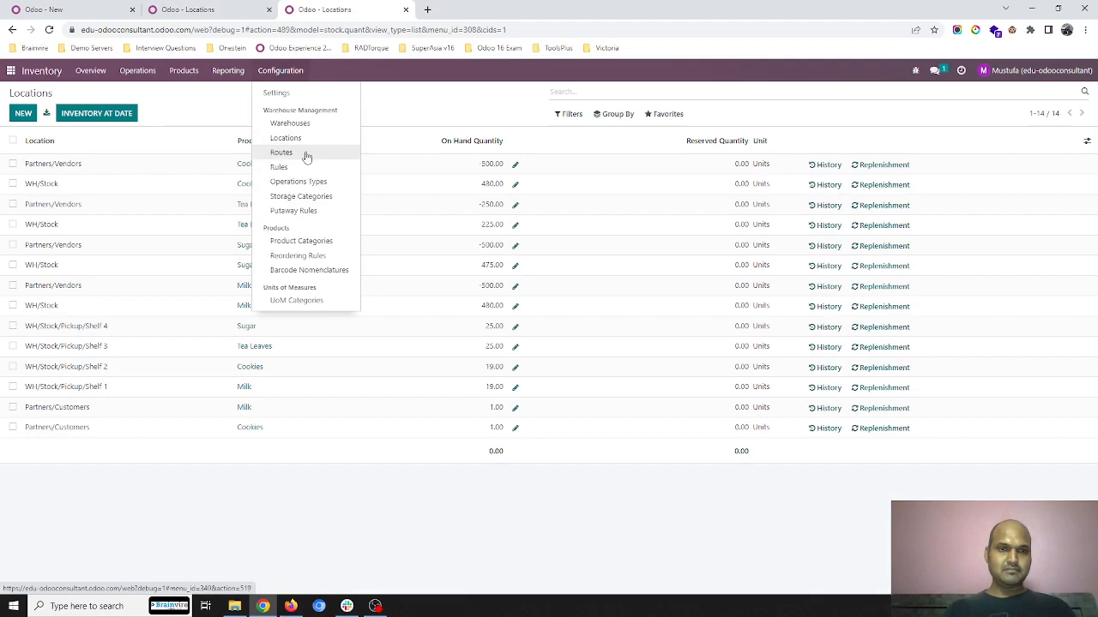
{"action": "left_click", "coordinate": [311, 255]}
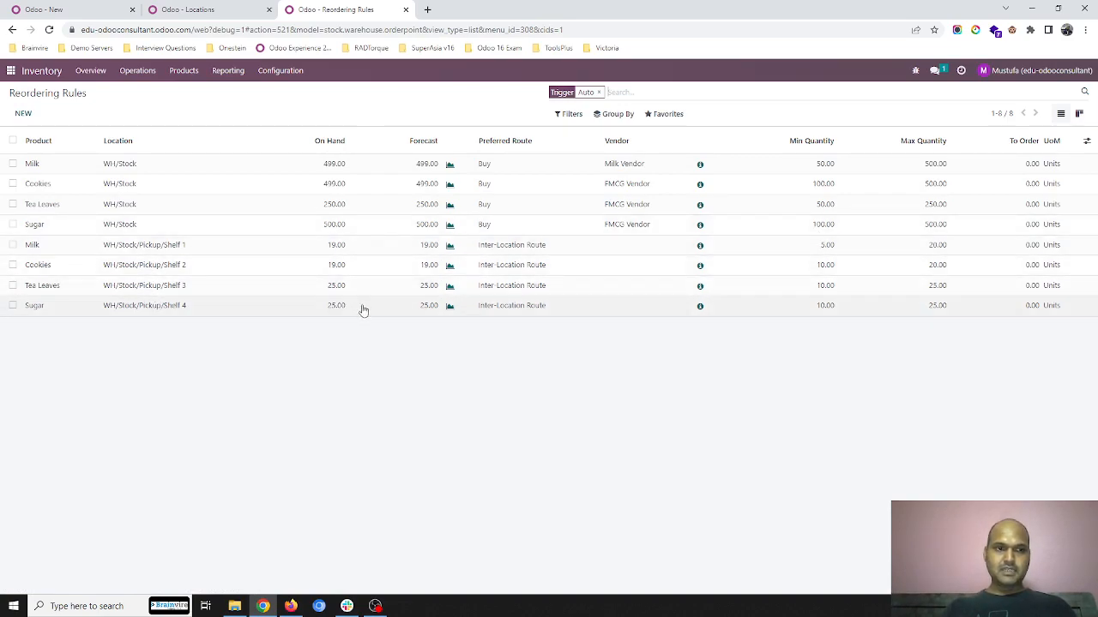
- Set the Sugar line's quantity to 20 on the quotation, consulting the stock by location and the reordering rules
{"action": "left_click", "coordinate": [197, 9]}
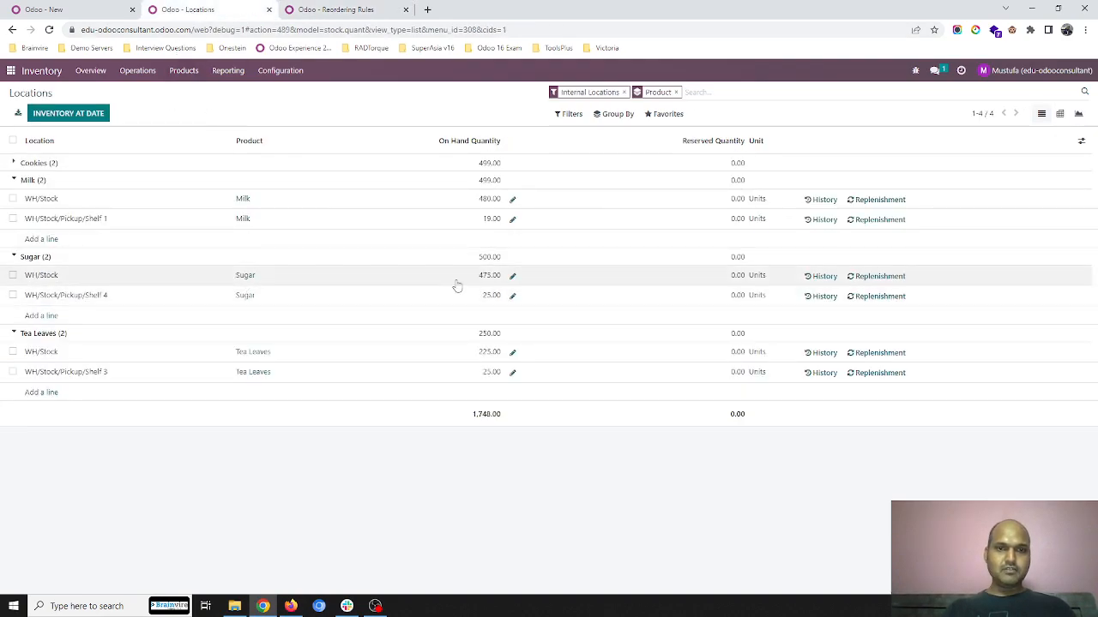
{"action": "left_click", "coordinate": [90, 6]}
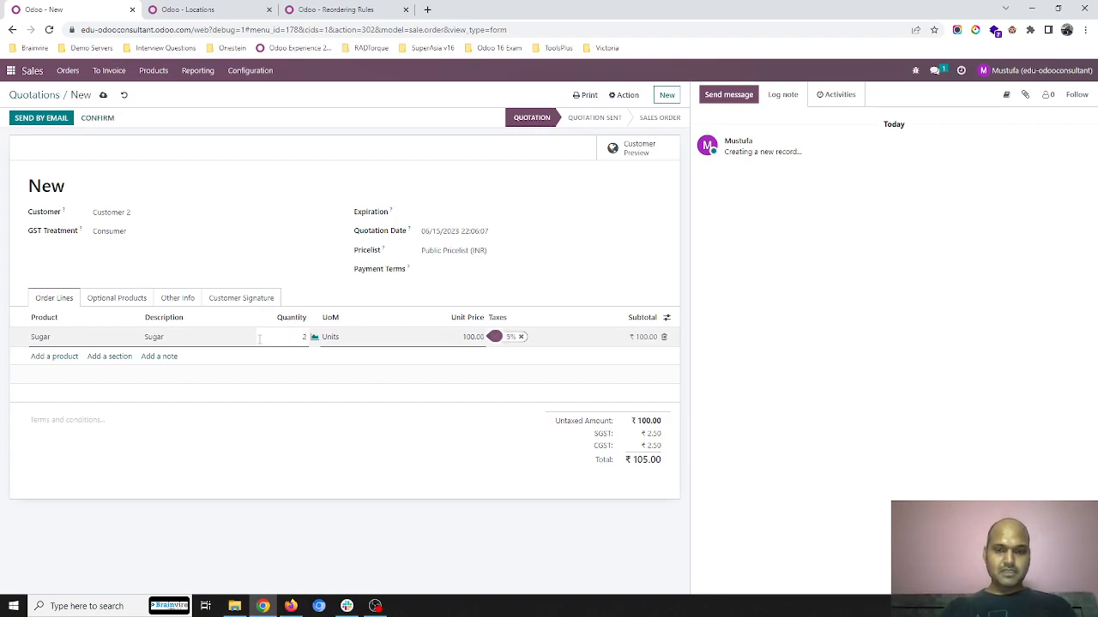
{"action": "left_click", "coordinate": [315, 11]}
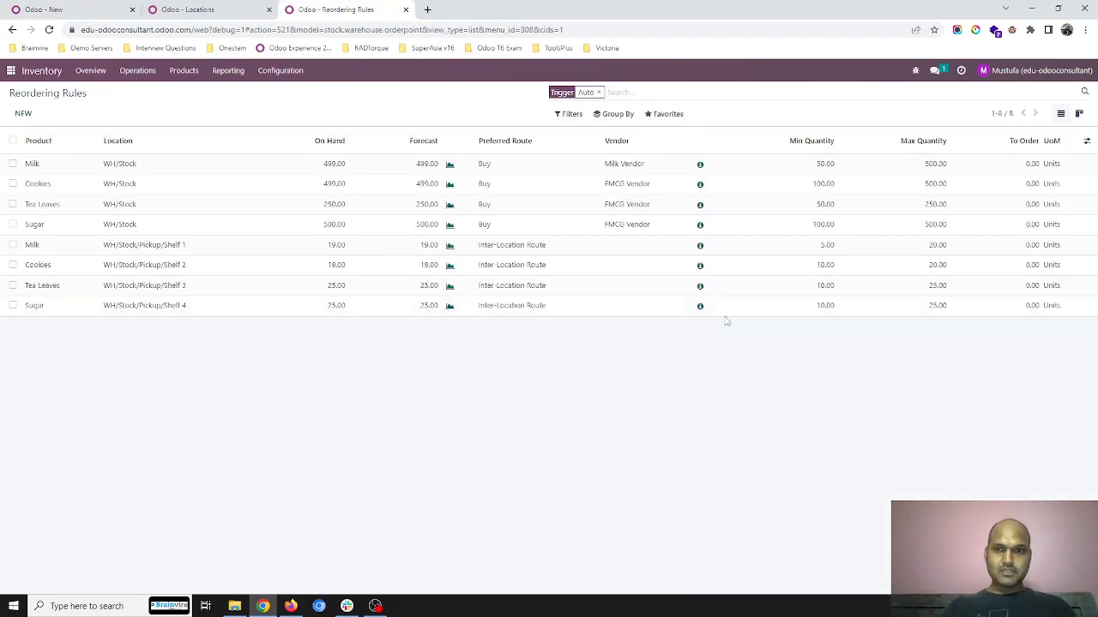
{"action": "left_click", "coordinate": [276, 7]}
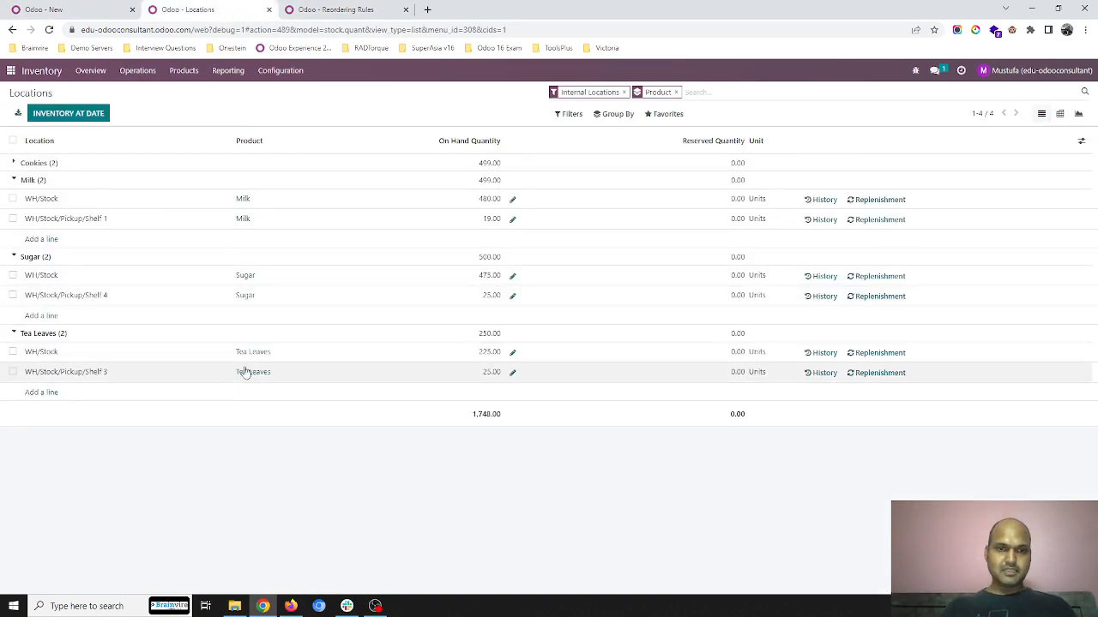
{"action": "left_click", "coordinate": [116, 7]}
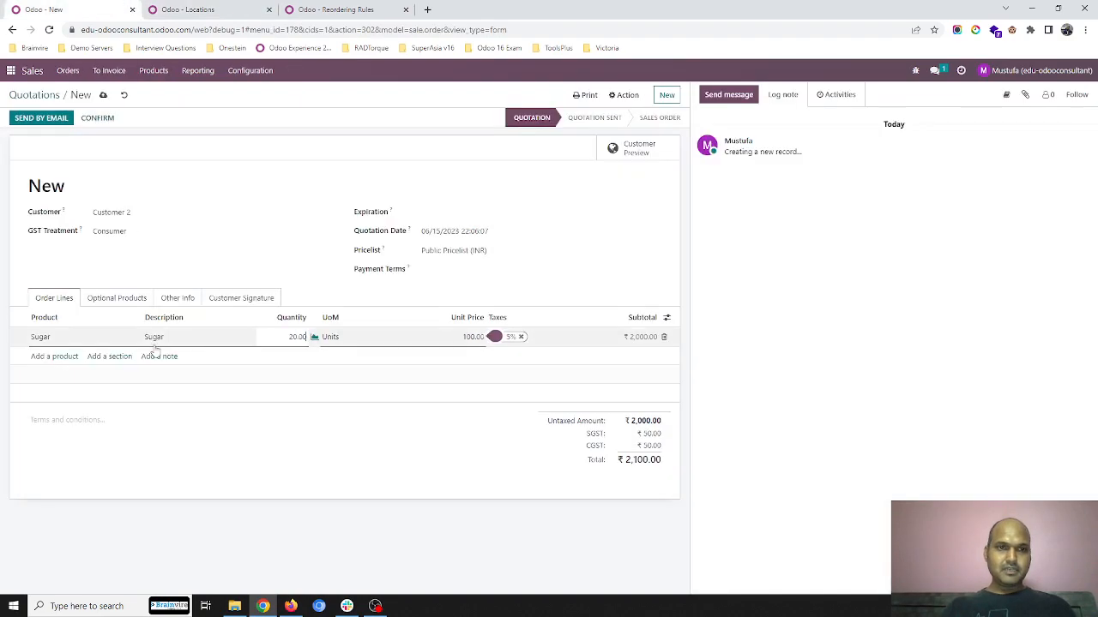
- Add a second order line for Tea Leaves with a quantity of 22
{"action": "left_click", "coordinate": [58, 356]}
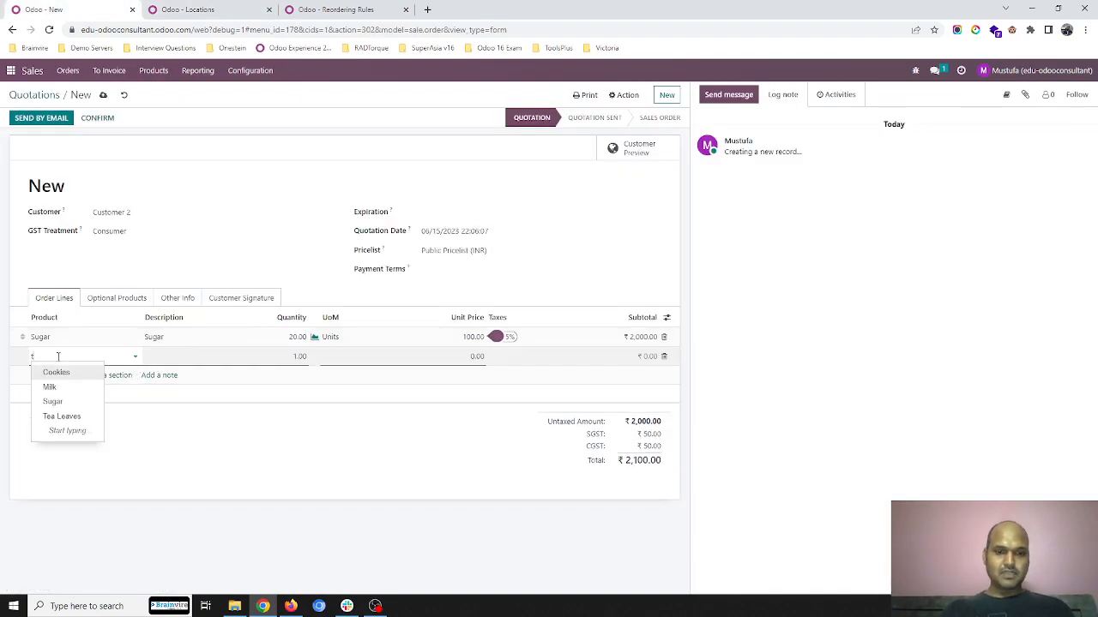
{"action": "left_click", "coordinate": [58, 368]}
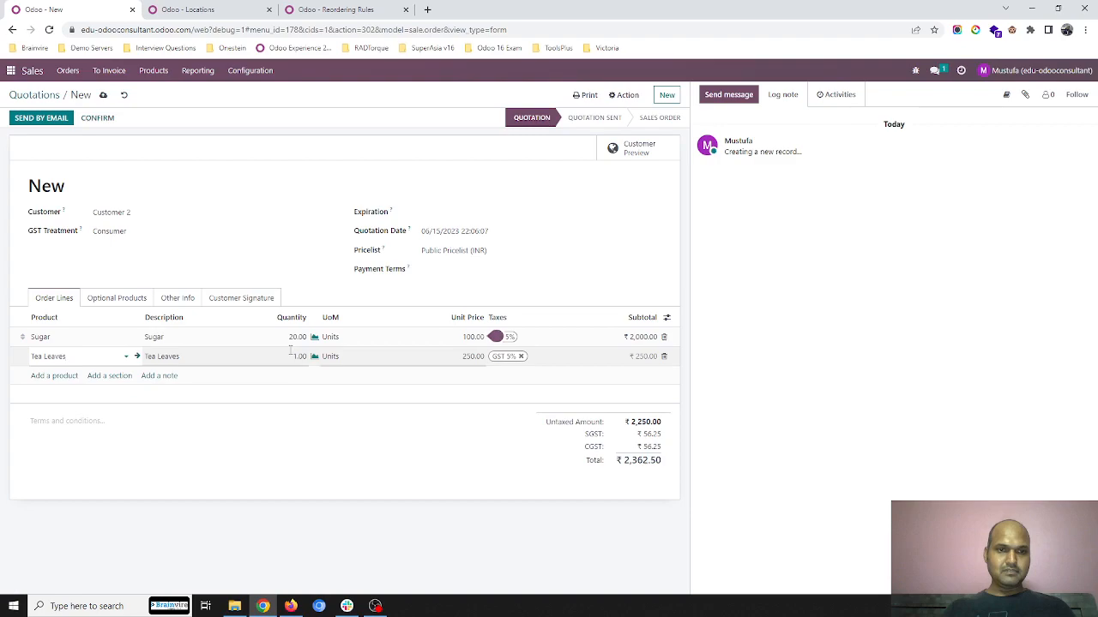
{"action": "left_click", "coordinate": [291, 355]}
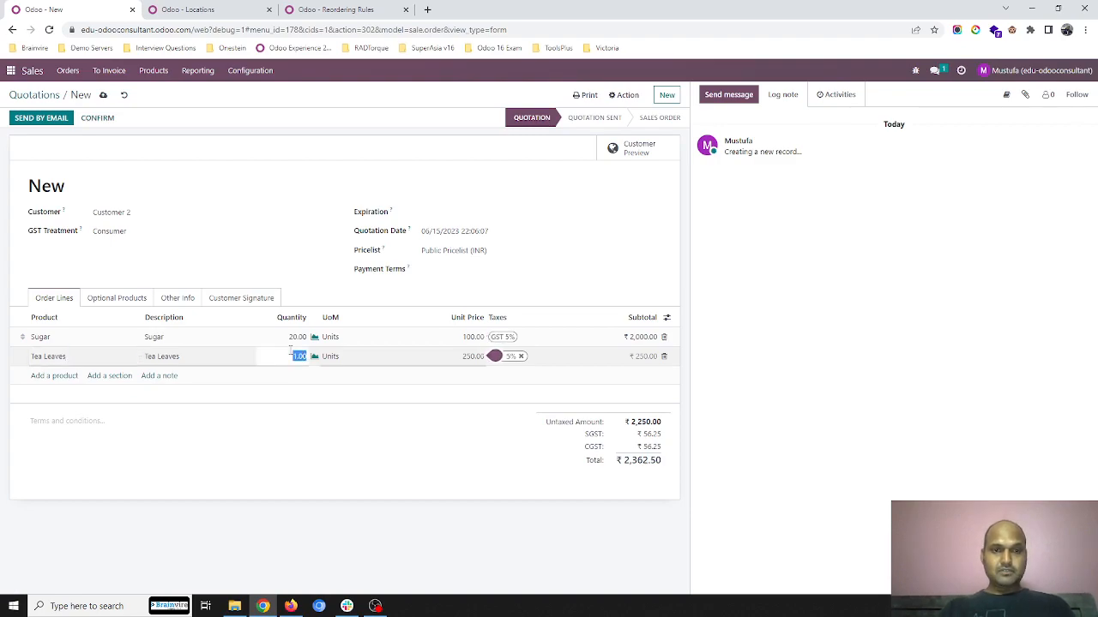
{"action": "left_click", "coordinate": [306, 274]}
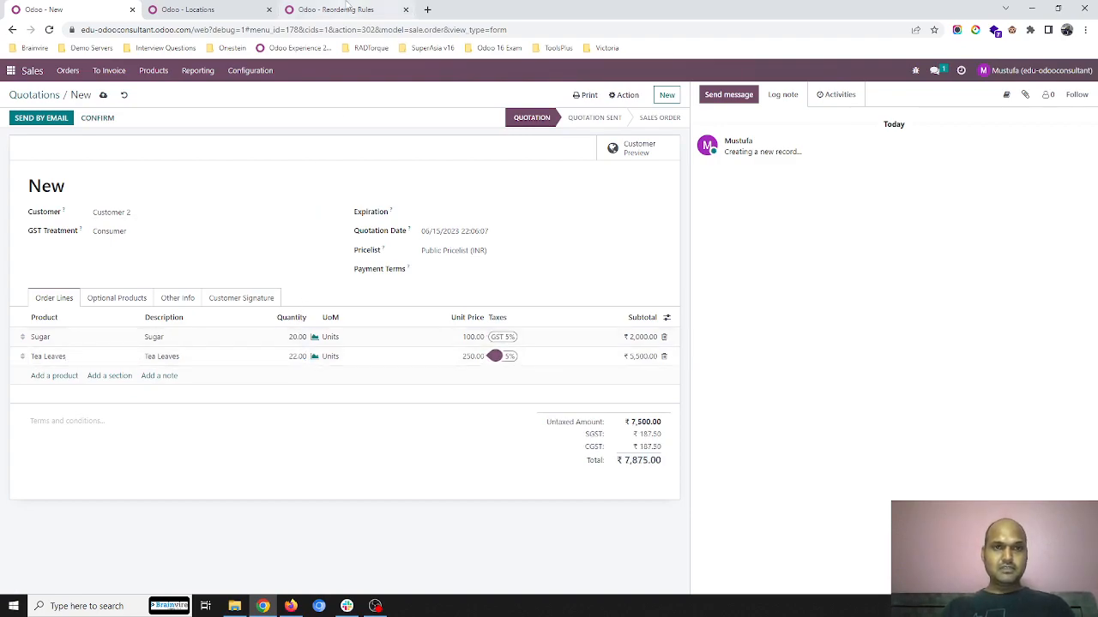
- Compare the ordered quantities with the reordering rules and shelf stock, and save the quotation
{"action": "left_click", "coordinate": [336, 10]}
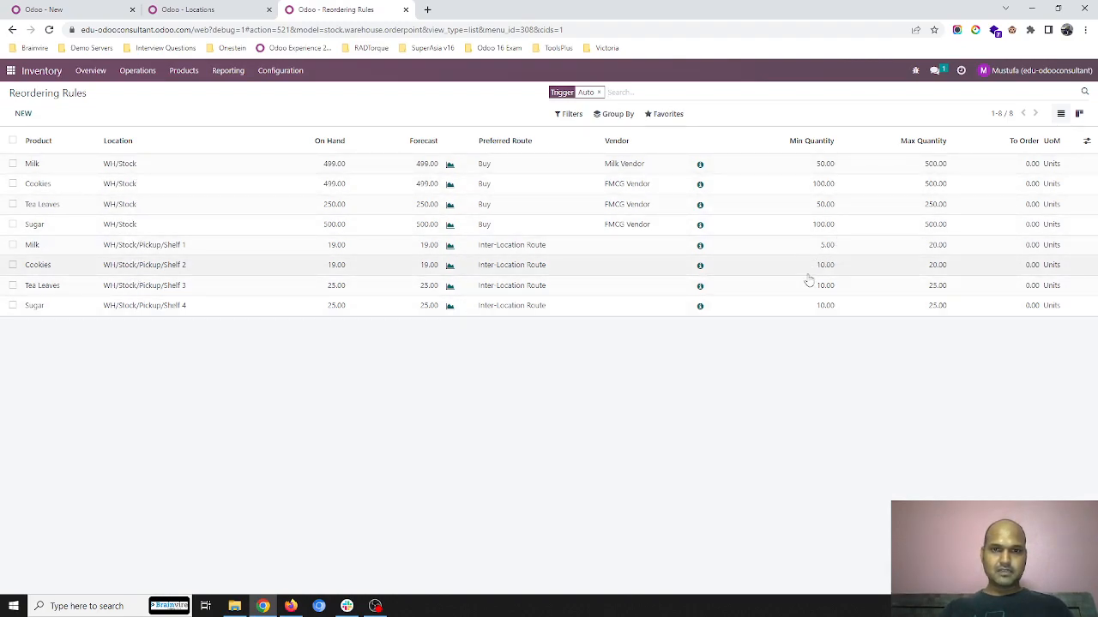
{"action": "left_click", "coordinate": [221, 9]}
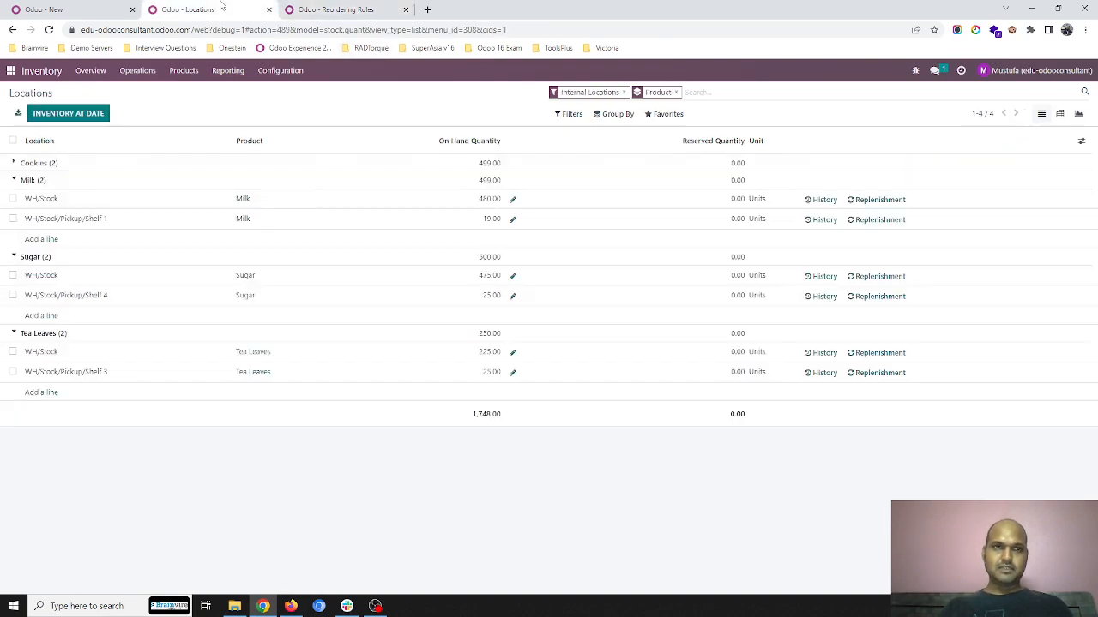
{"action": "left_click", "coordinate": [100, 11]}
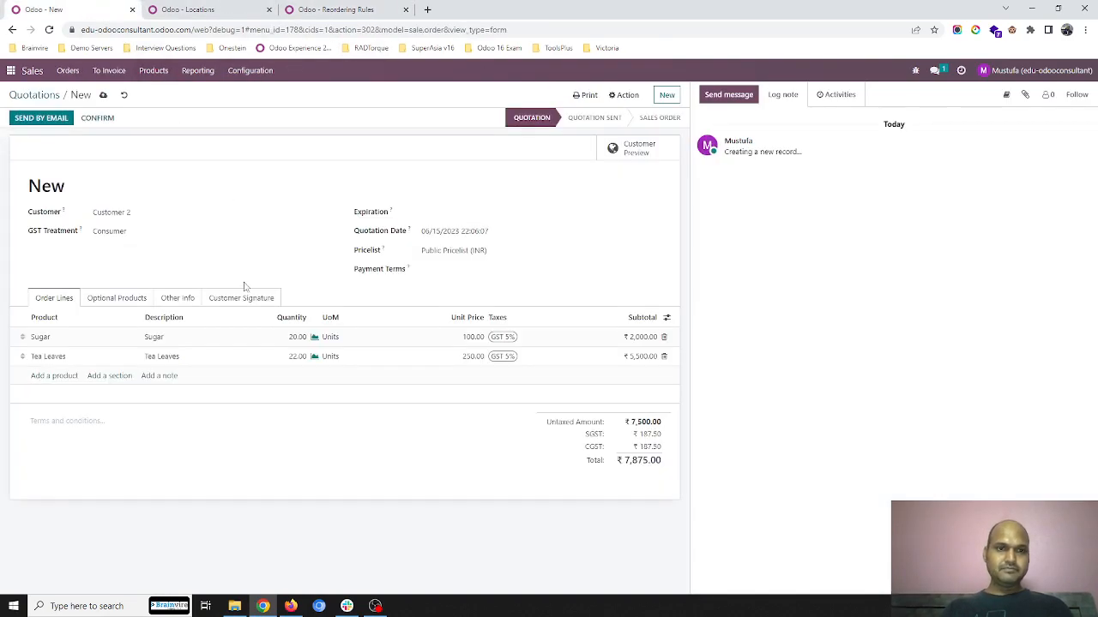
{"action": "left_click", "coordinate": [103, 96]}
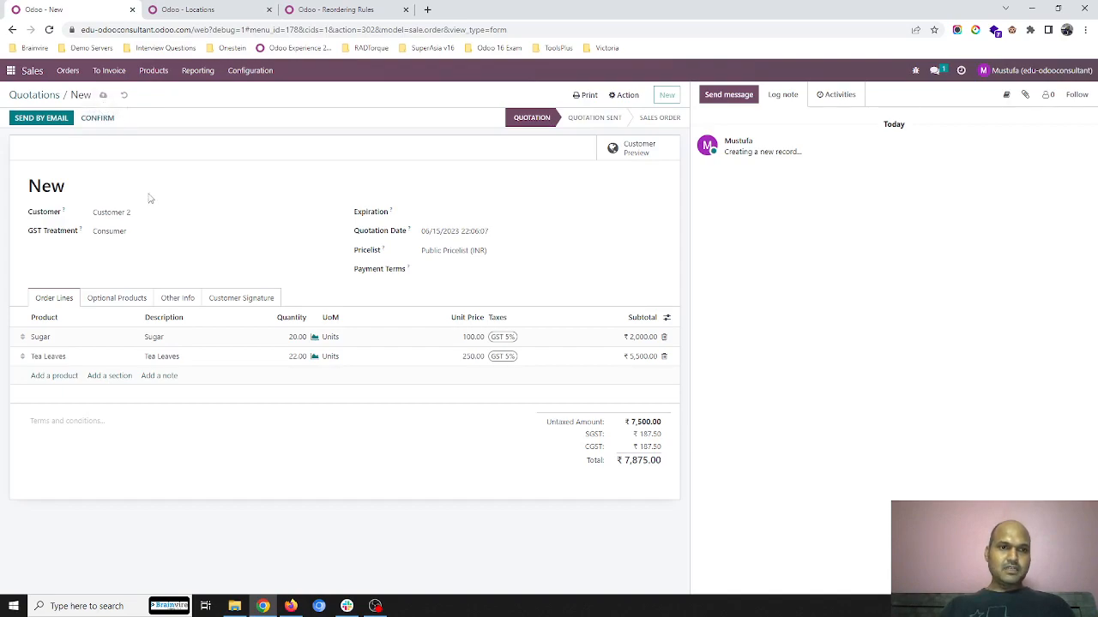
- Review the quotation's other info, optional products and order lines, and confirm it as a sales order
{"action": "left_click", "coordinate": [181, 302]}
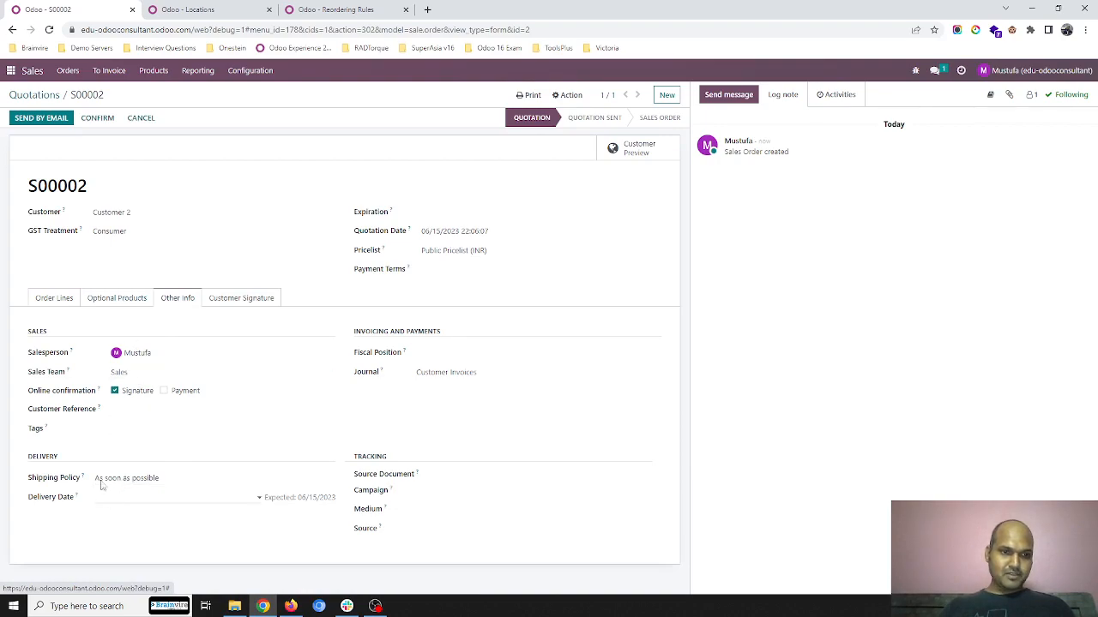
{"action": "left_click", "coordinate": [129, 300]}
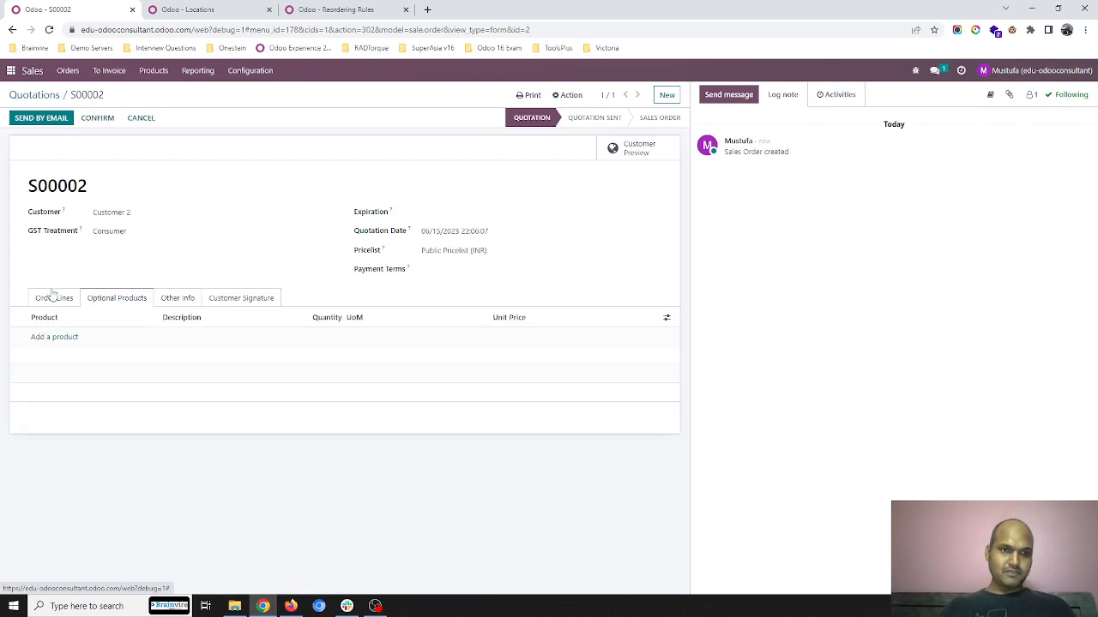
{"action": "left_click", "coordinate": [56, 297]}
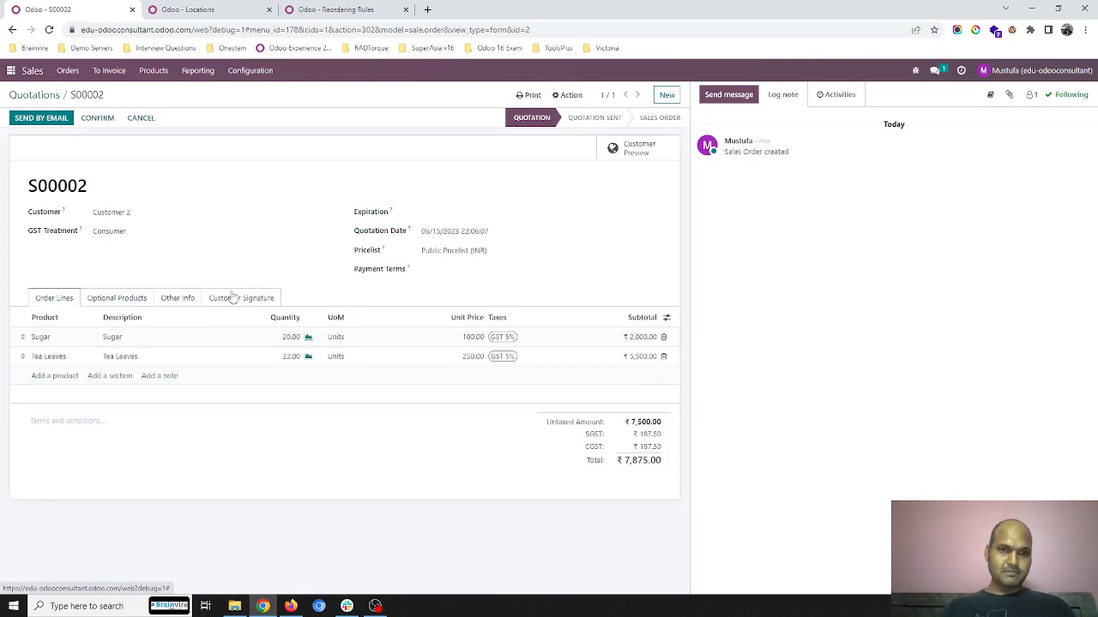
{"action": "left_click", "coordinate": [97, 118]}
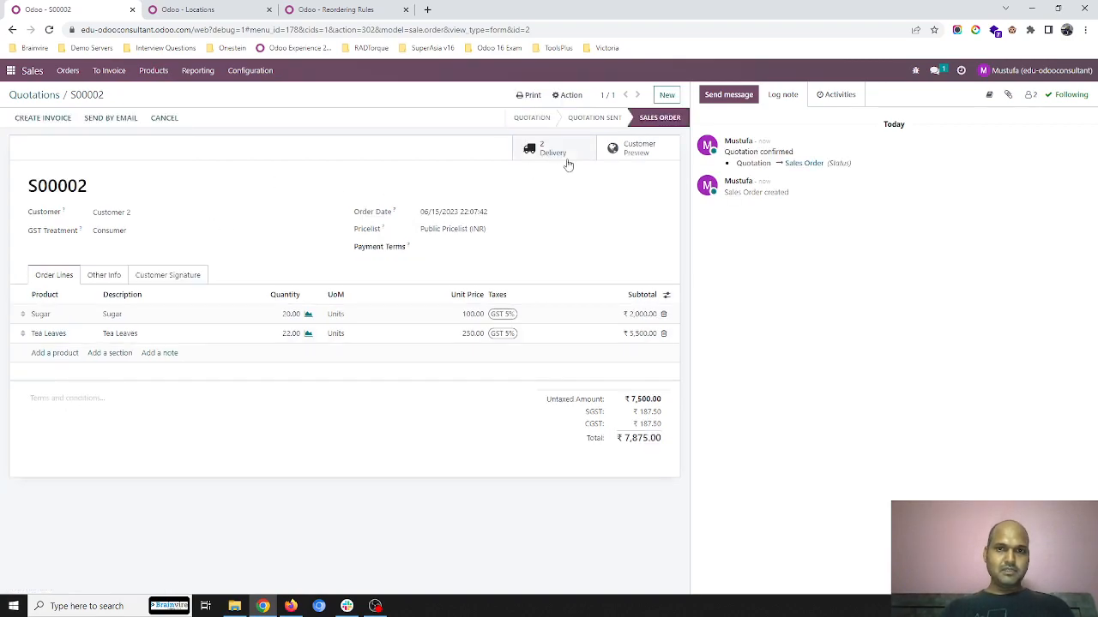
- Open the sales order's pick transfer from WH/Stock/Pickup to WH/Output and view its demanded operations
{"action": "left_click", "coordinate": [564, 156]}
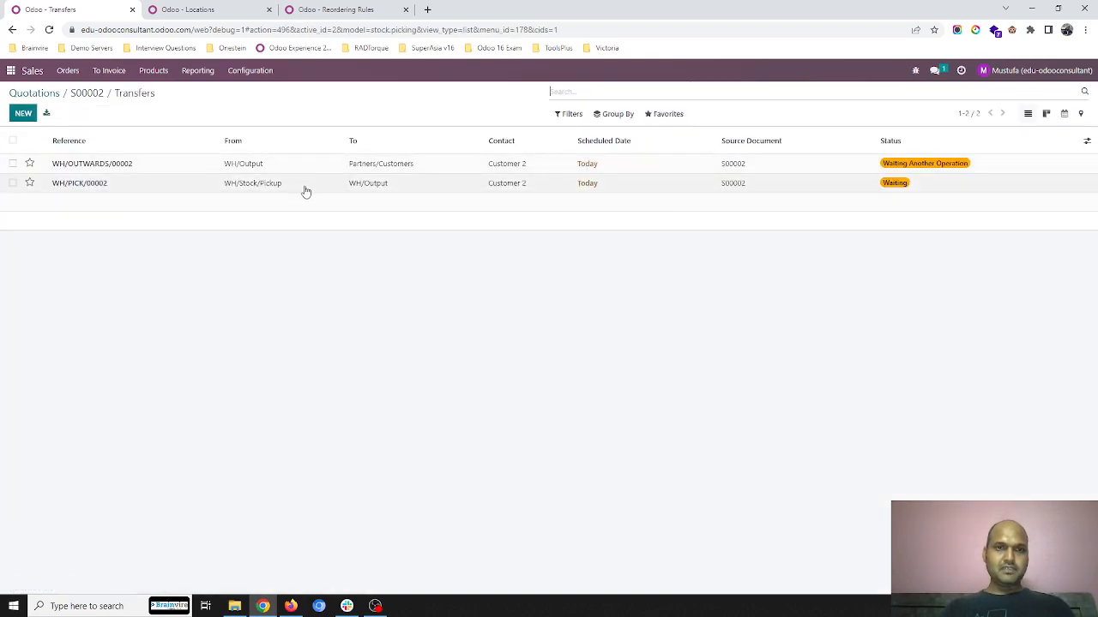
{"action": "left_click", "coordinate": [284, 184]}
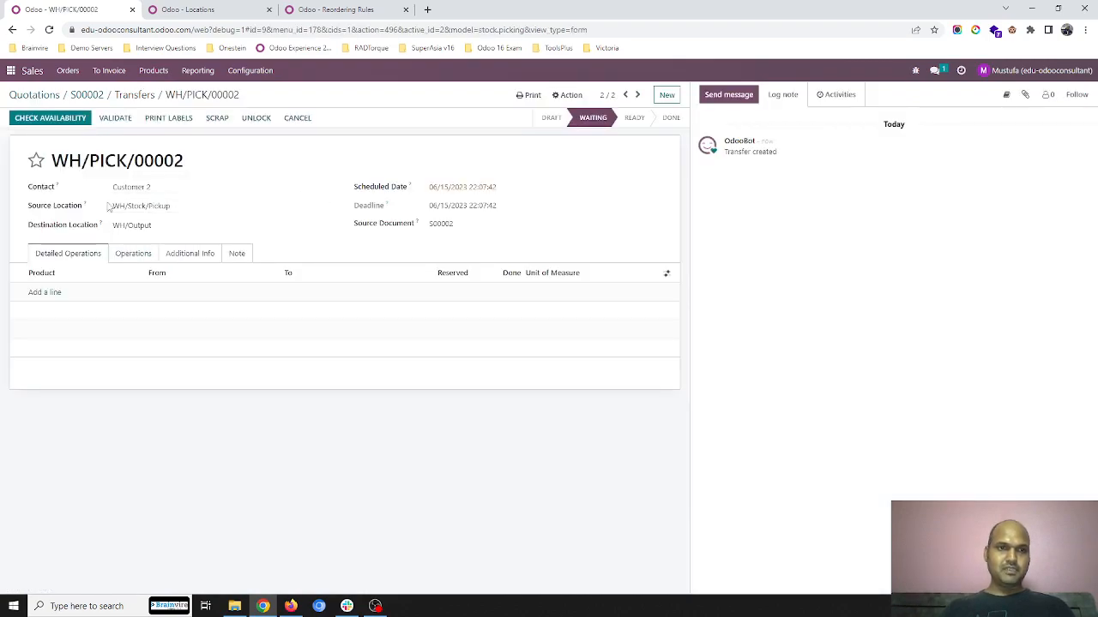
{"action": "left_click", "coordinate": [130, 253]}
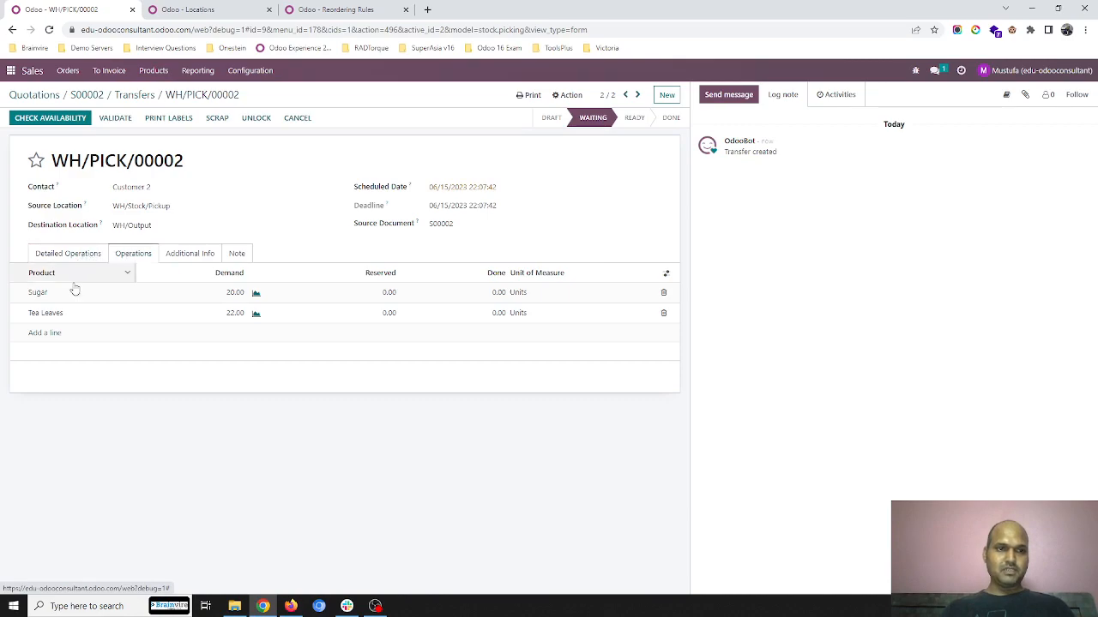
- Check the pick's availability to reserve Sugar and Tea Leaves, and validate it with the full reserved quantities
{"action": "left_click", "coordinate": [57, 118]}
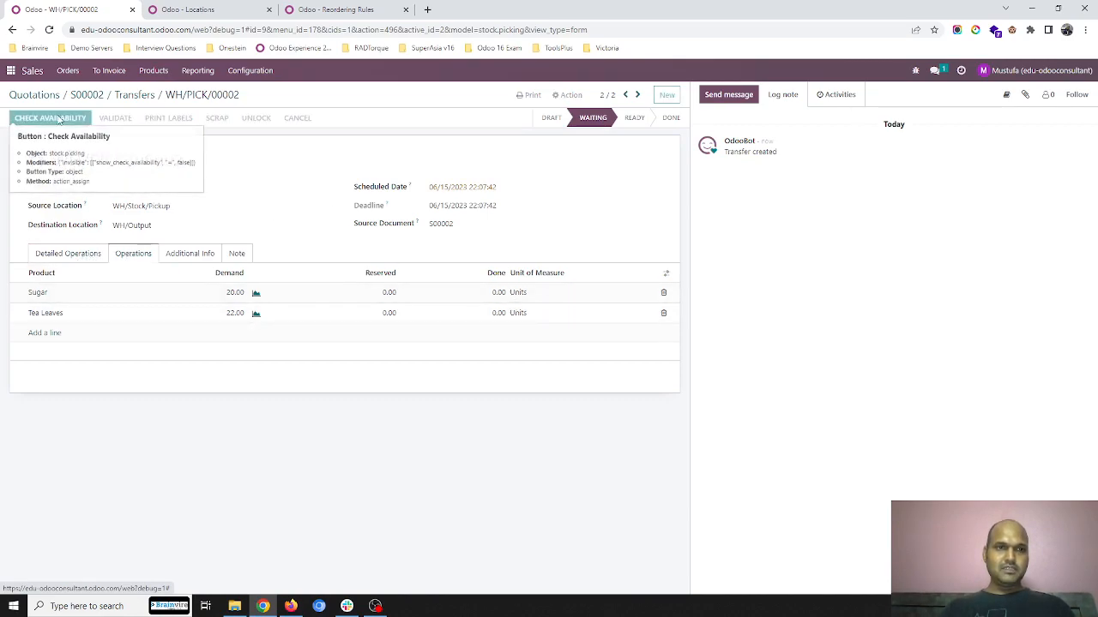
{"action": "left_click", "coordinate": [90, 255]}
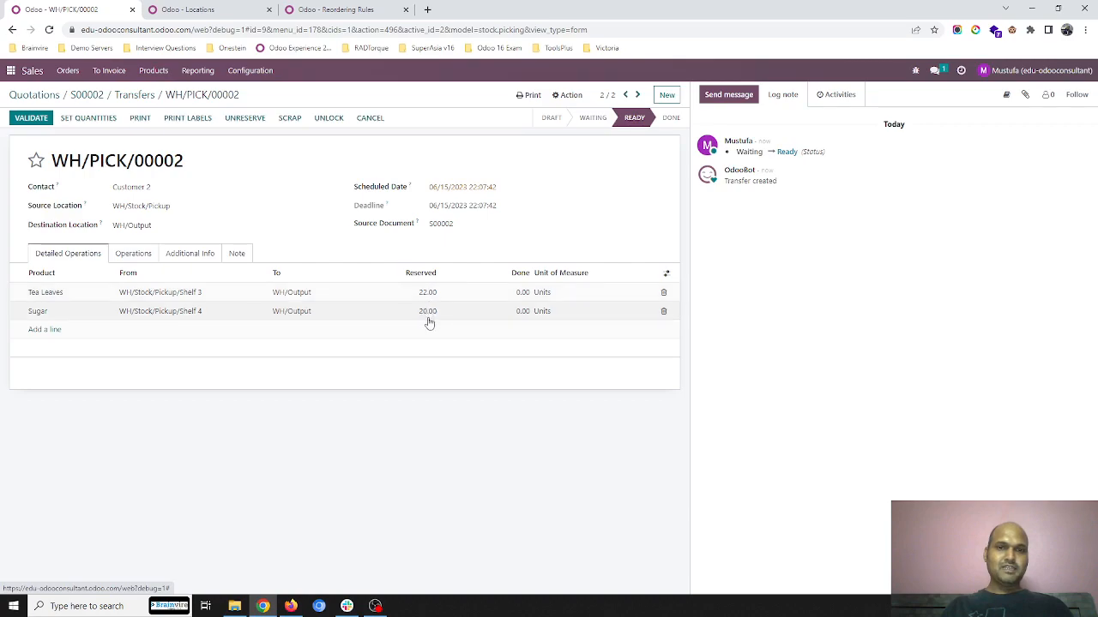
{"action": "left_click", "coordinate": [96, 120]}
{"action": "left_click", "coordinate": [35, 120]}
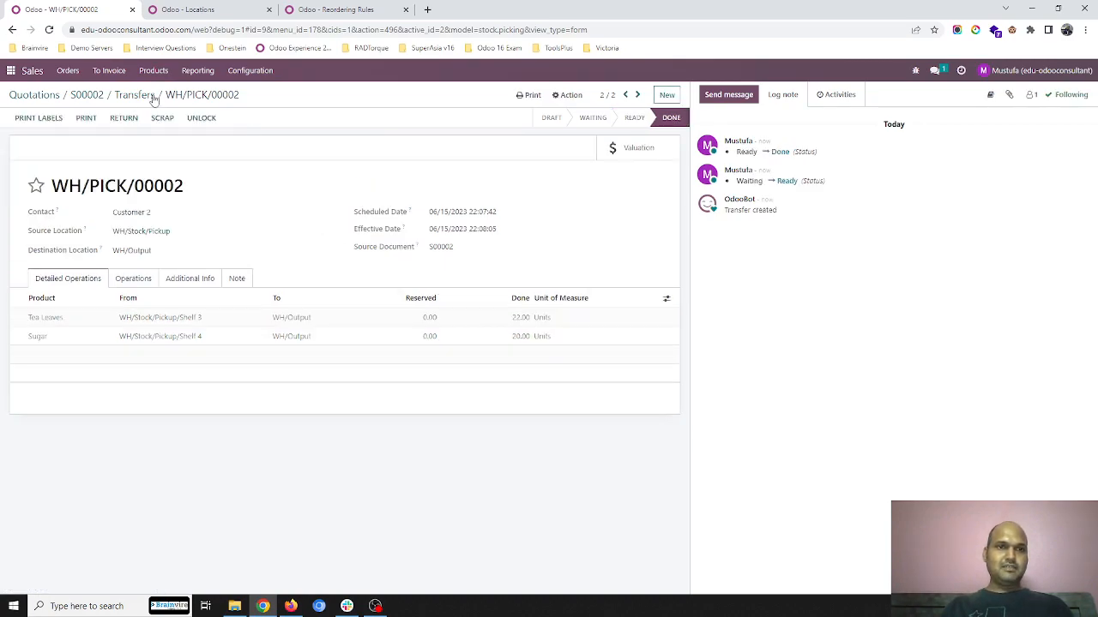
- Validate the order's outward delivery from WH/Output with the full reserved quantities, and return to the sales order
{"action": "left_click", "coordinate": [142, 95]}
{"action": "left_click", "coordinate": [121, 164]}
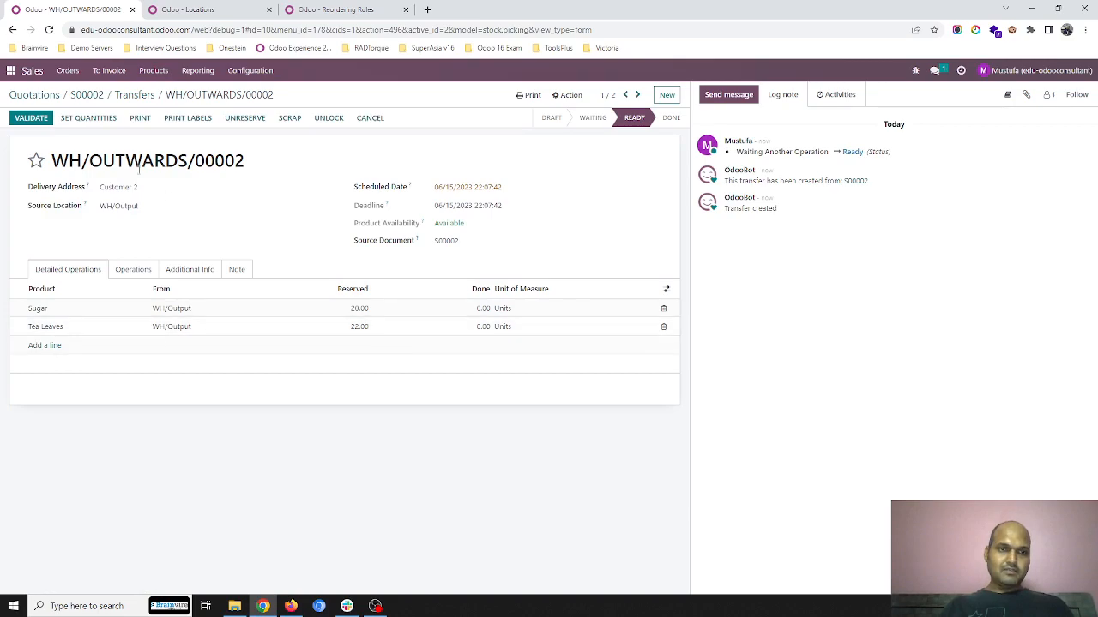
{"action": "left_click", "coordinate": [90, 120]}
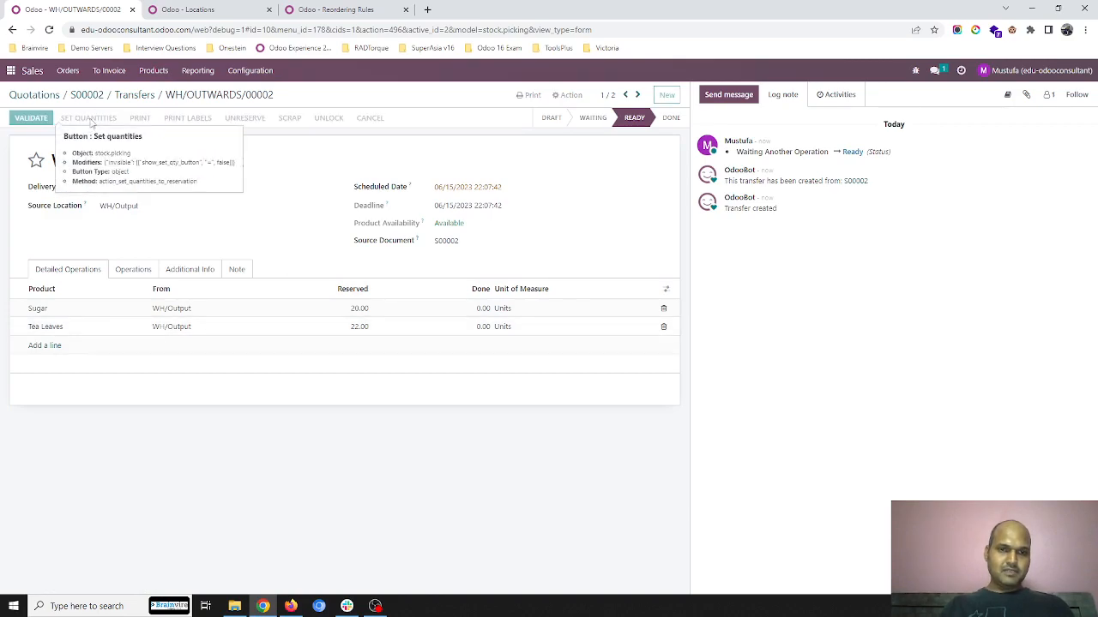
{"action": "left_click", "coordinate": [32, 119]}
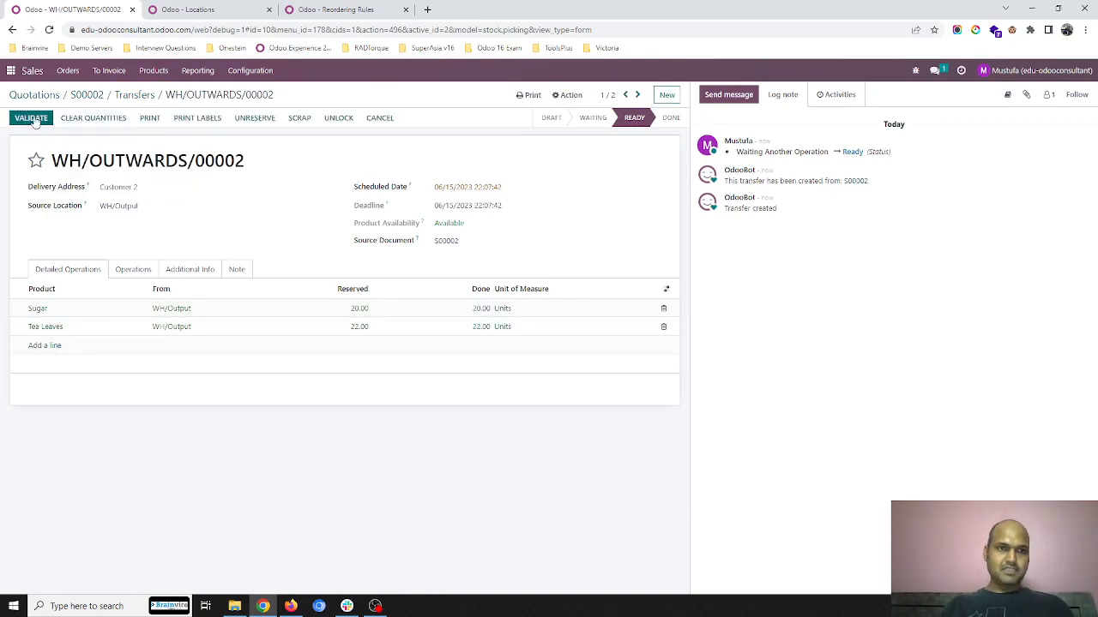
{"action": "left_click", "coordinate": [98, 96]}
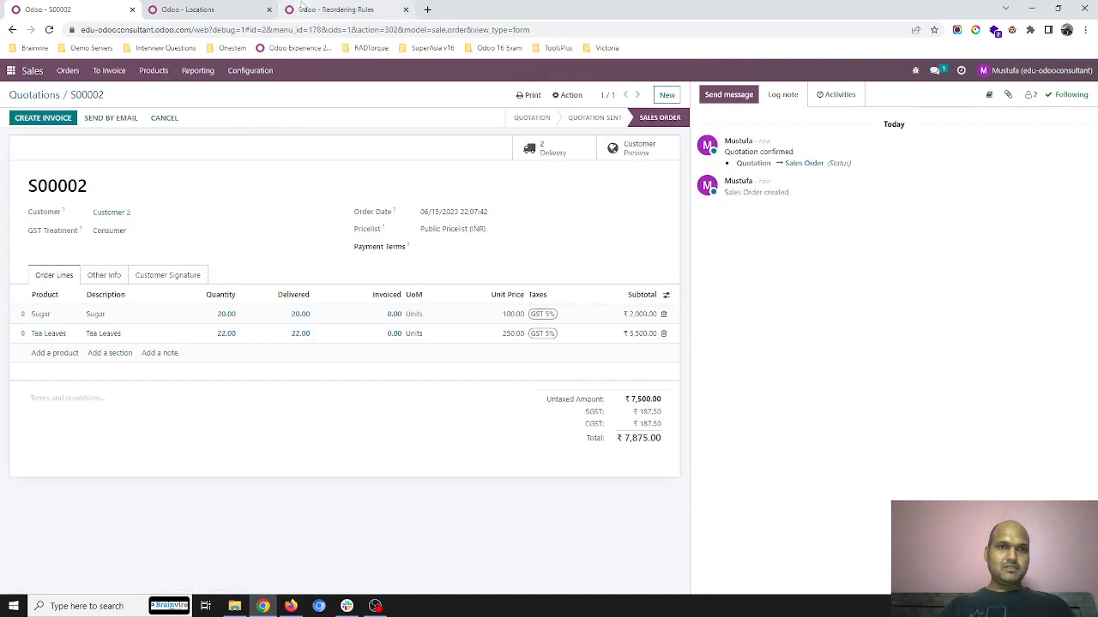
- Refresh the stock-by-location report to check Sugar and Tea Leaves on the pickup shelves
{"action": "left_click", "coordinate": [240, 10]}
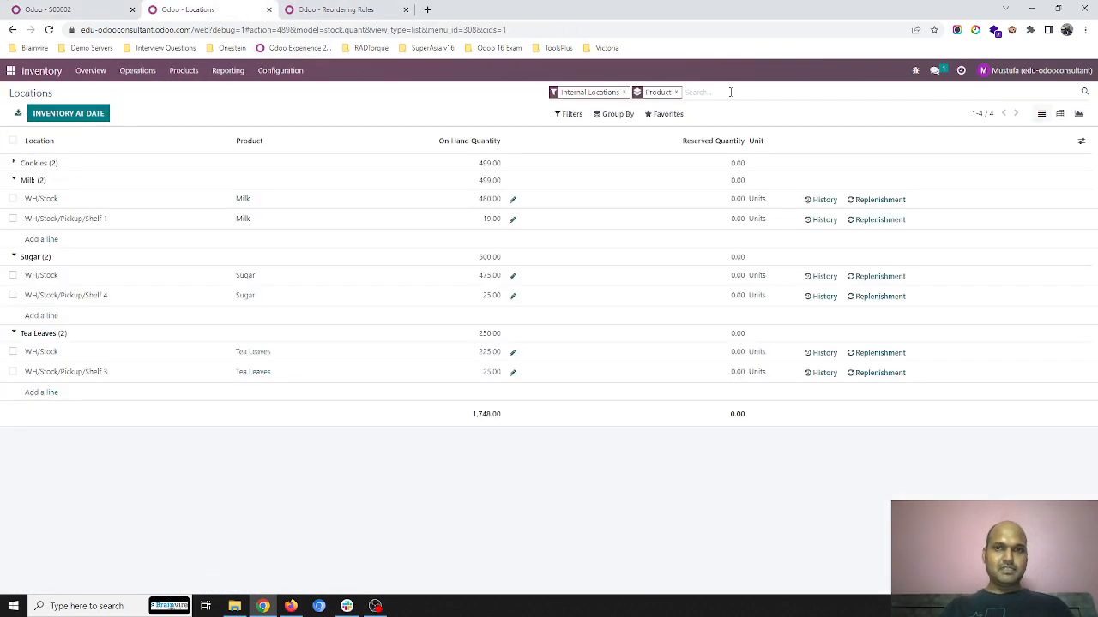
{"action": "key", "text": "Return"}
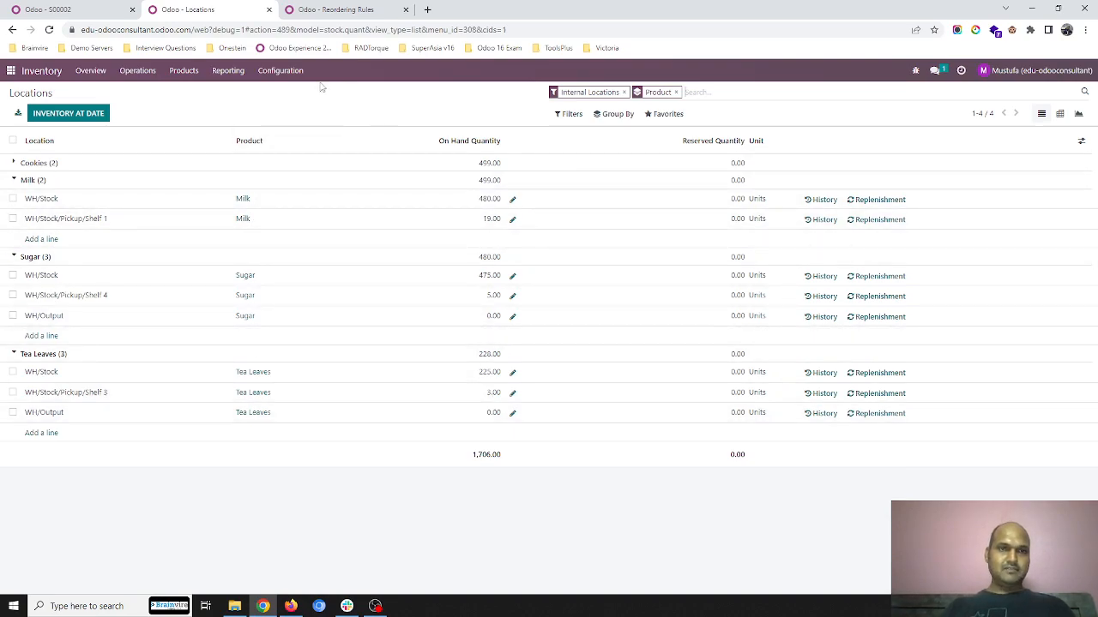
- Review the reordering rules for the pickup shelves, and run the inventory scheduler to trigger them
{"action": "left_click", "coordinate": [311, 12]}
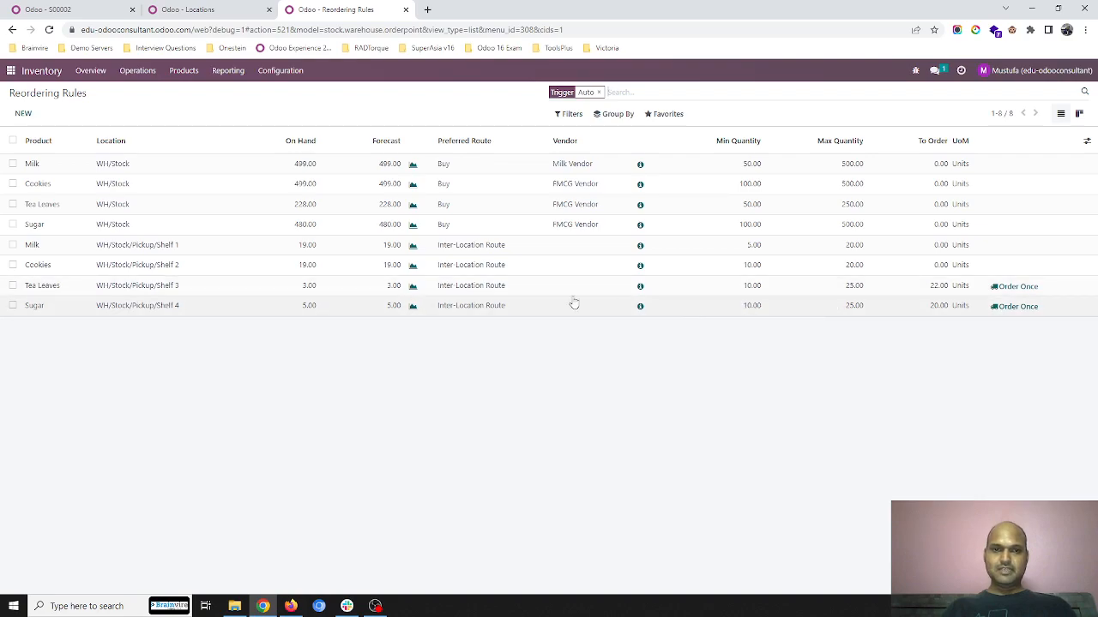
{"action": "left_click", "coordinate": [93, 73]}
{"action": "left_click", "coordinate": [135, 74]}
{"action": "left_click", "coordinate": [149, 152]}
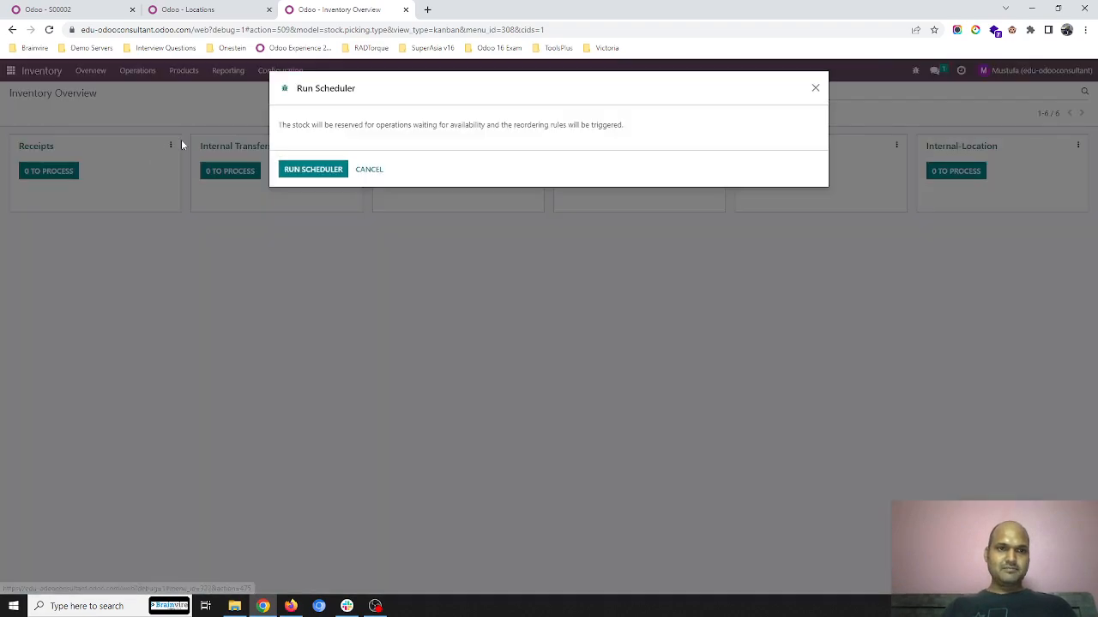
{"action": "left_click", "coordinate": [322, 166]}
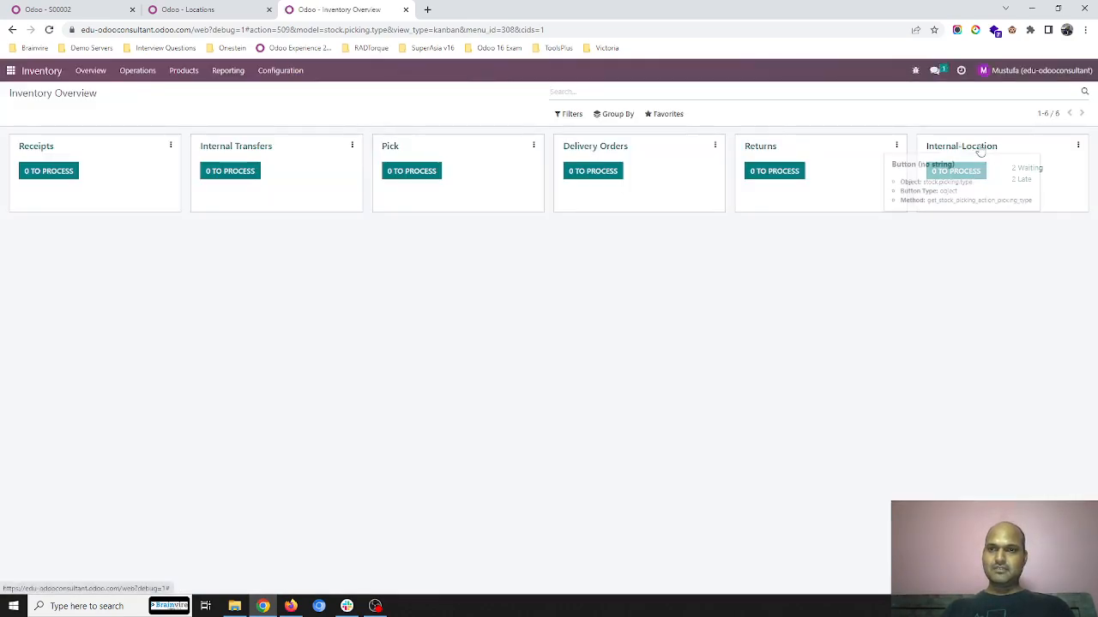
- Open the waiting internal-location transfer of Sugar to WH/Stock/Pickup/Shelf 4 and compare its demand with the stock-by-location report
{"action": "left_click", "coordinate": [977, 152]}
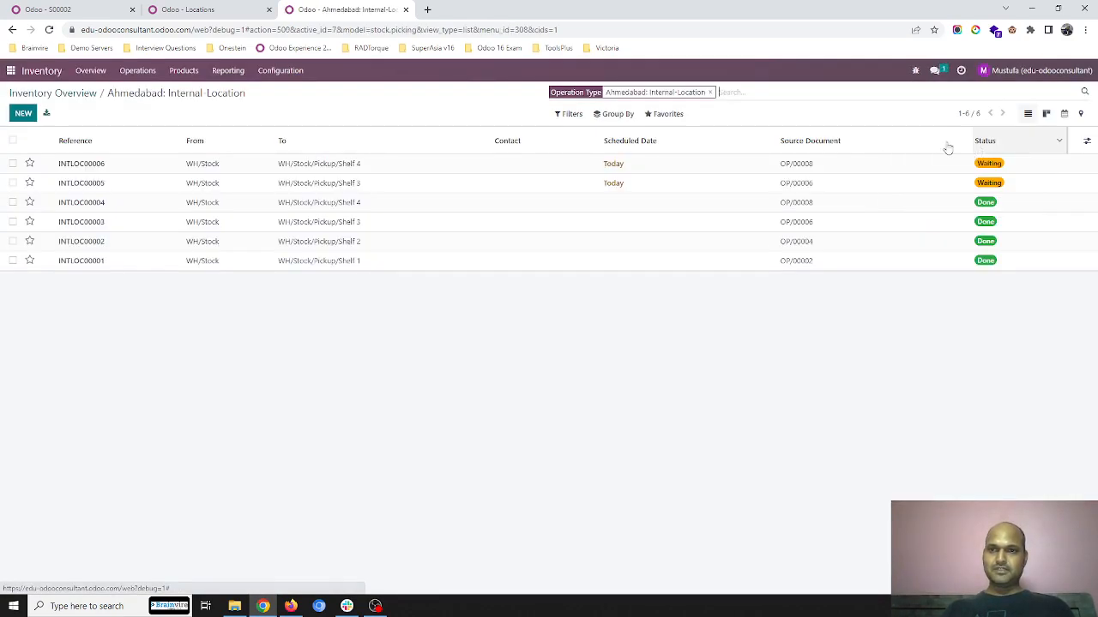
{"action": "left_click", "coordinate": [549, 173]}
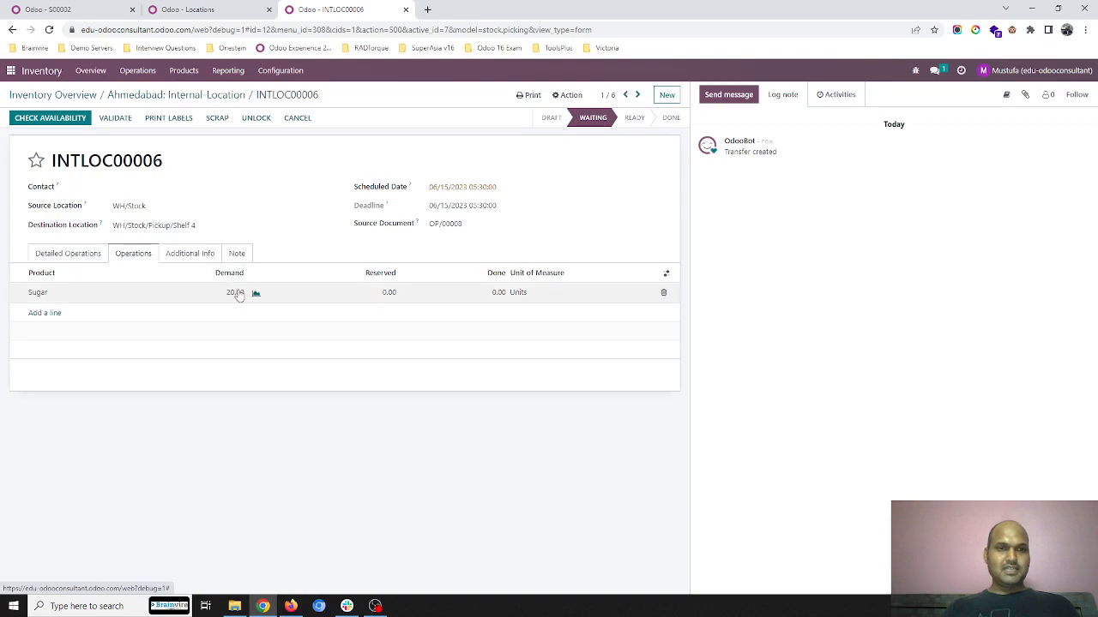
{"action": "left_click", "coordinate": [242, 13]}
{"action": "left_click", "coordinate": [330, 10]}
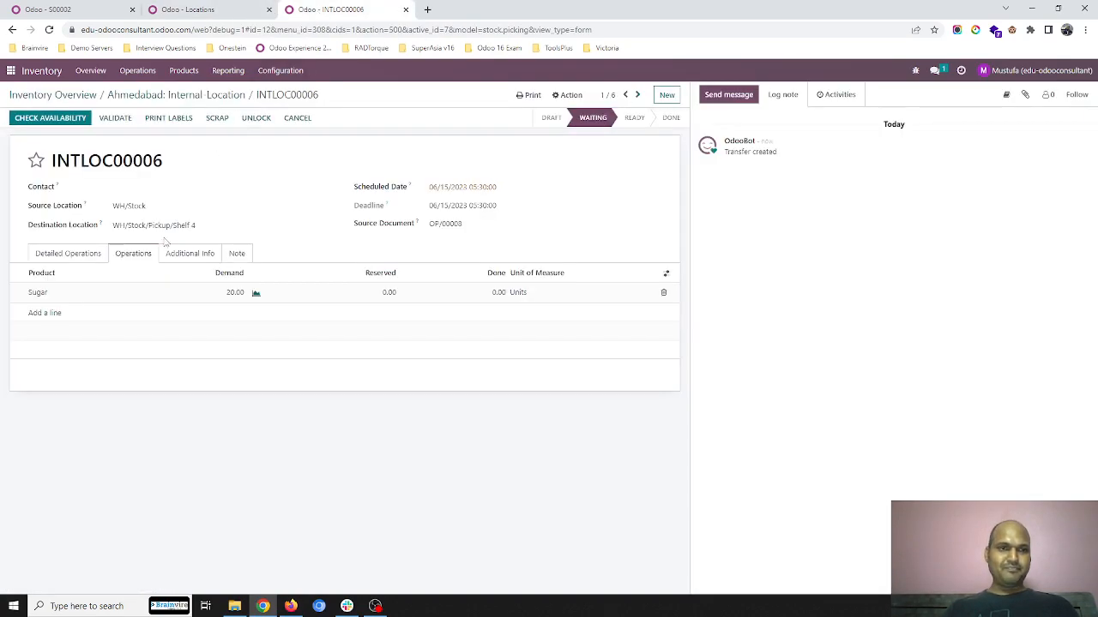
- Check availability on the Sugar transfer to Shelf 4, validate it with all reserved quantities, and return to the transfer list
{"action": "left_click", "coordinate": [85, 118]}
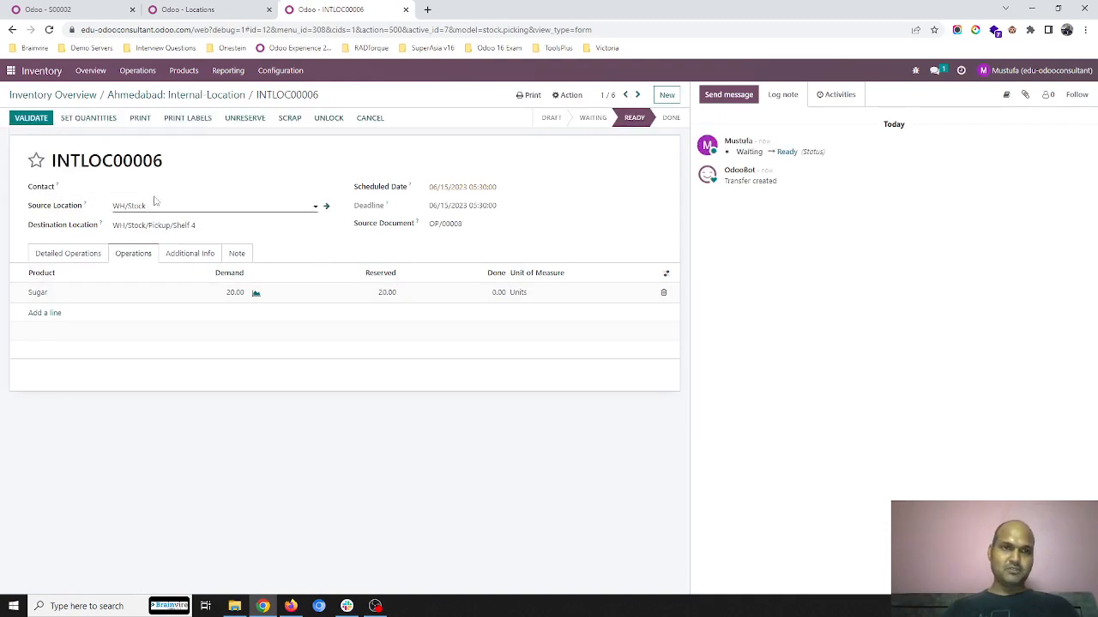
{"action": "left_click", "coordinate": [211, 12]}
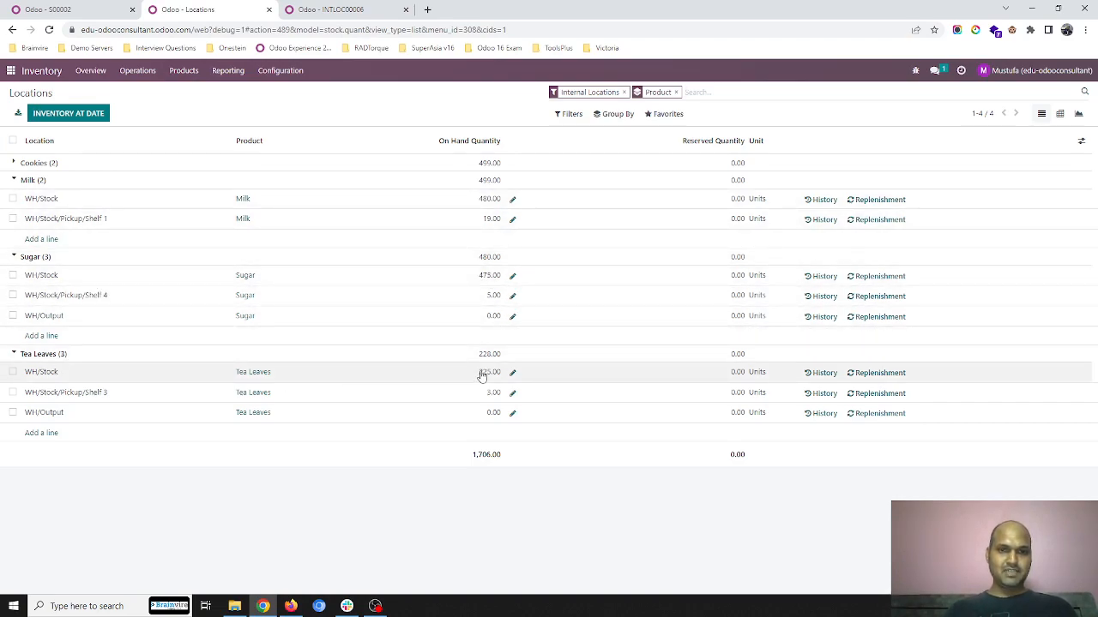
{"action": "left_click", "coordinate": [329, 12]}
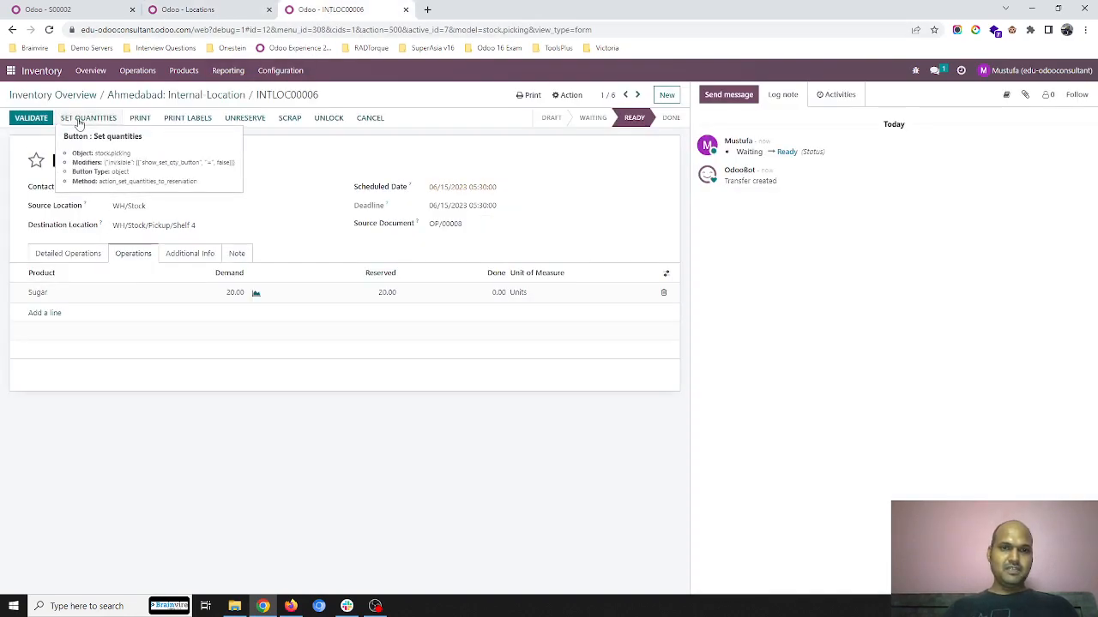
{"action": "left_click", "coordinate": [31, 118]}
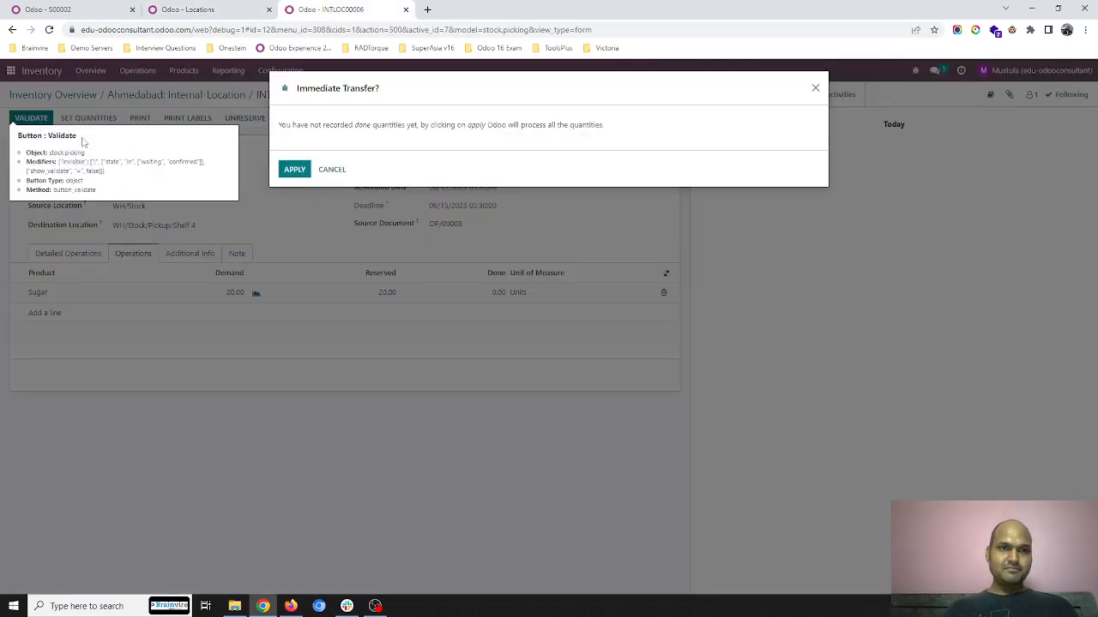
{"action": "left_click", "coordinate": [289, 173]}
{"action": "left_click", "coordinate": [183, 96]}
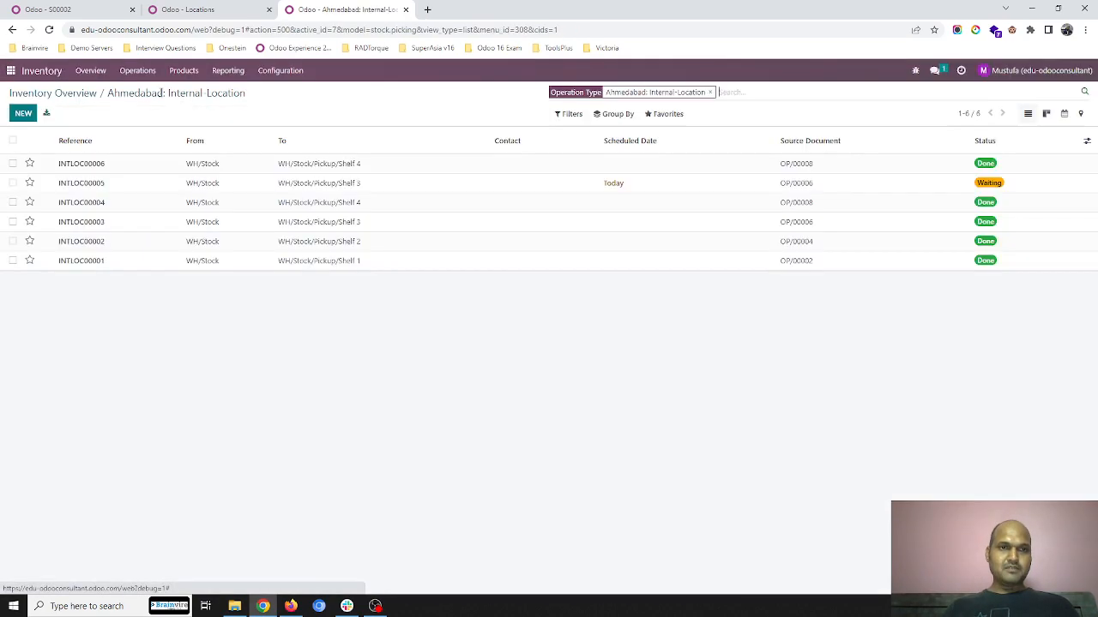
- Reserve the waiting Tea Leaves transfer to WH/Stock/Pickup/Shelf 3, validate it with the full reserved quantity, and return to the transfer list
{"action": "left_click", "coordinate": [346, 189]}
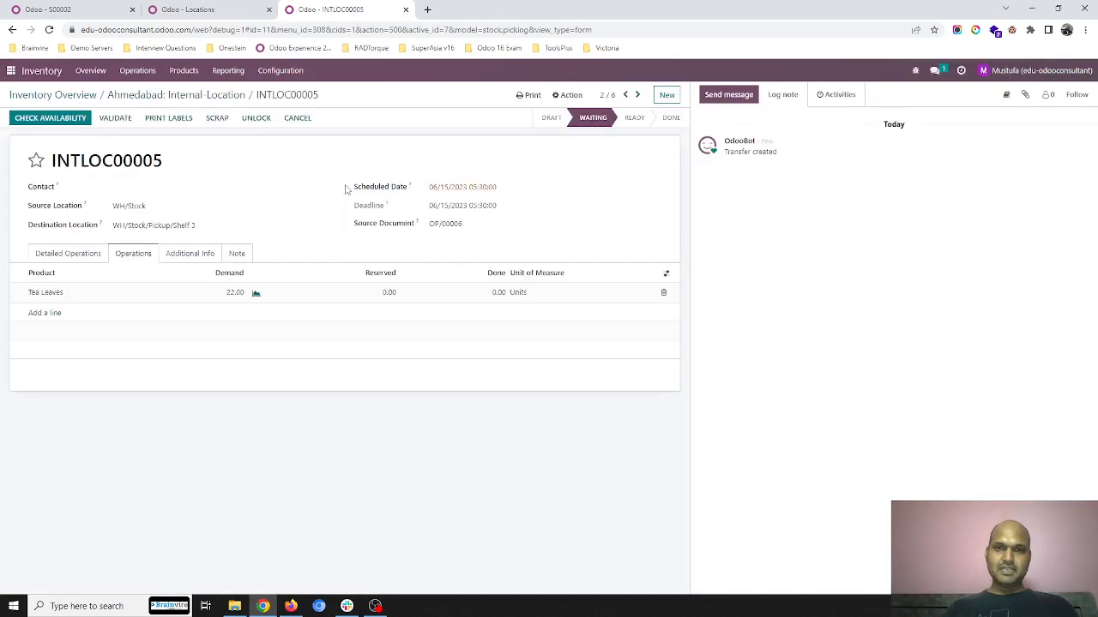
{"action": "left_click", "coordinate": [67, 119]}
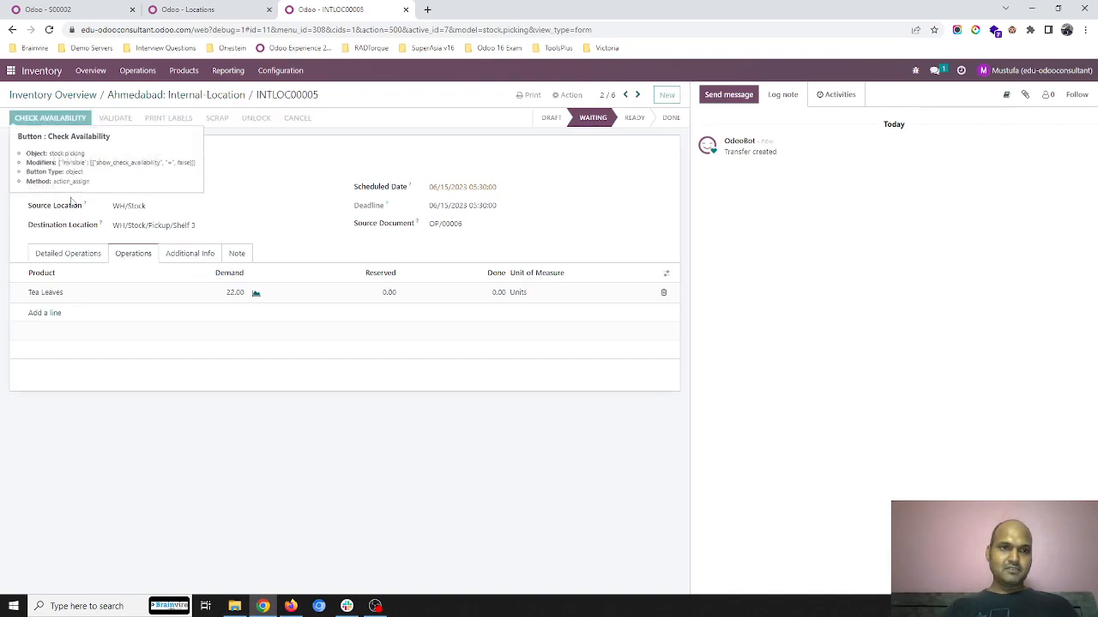
{"action": "left_click", "coordinate": [75, 256]}
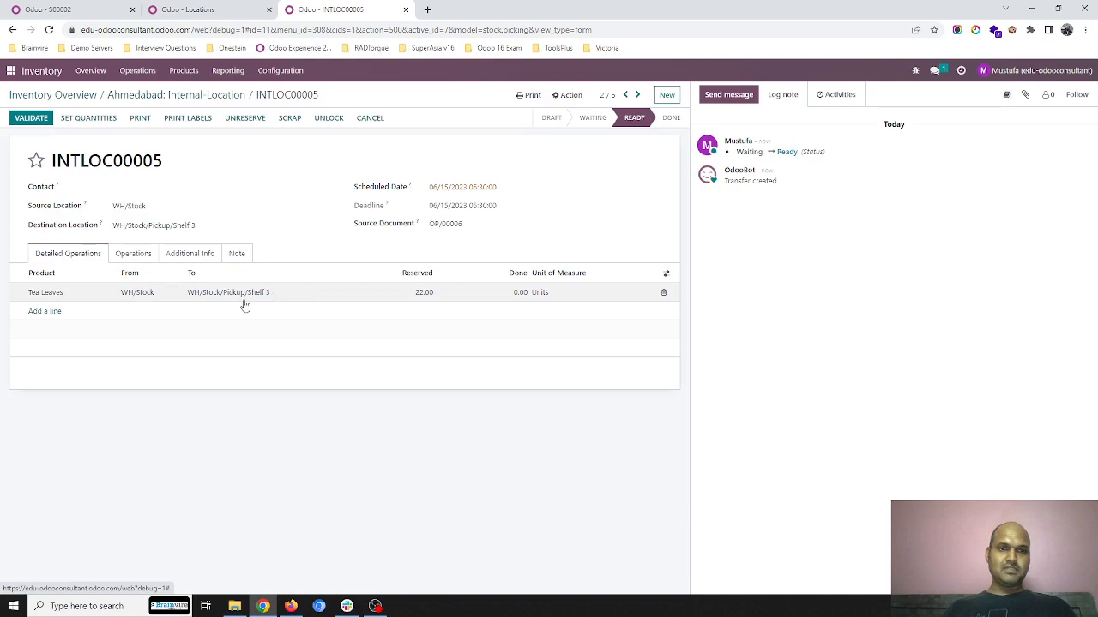
{"action": "left_click", "coordinate": [74, 121]}
{"action": "left_click", "coordinate": [35, 119]}
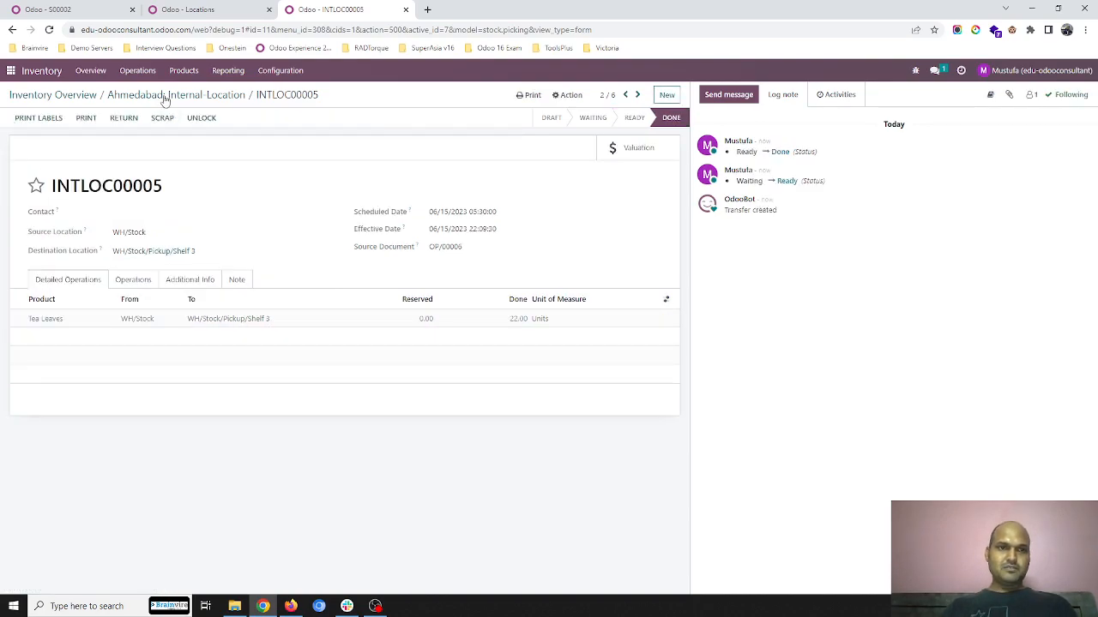
{"action": "left_click", "coordinate": [164, 96]}
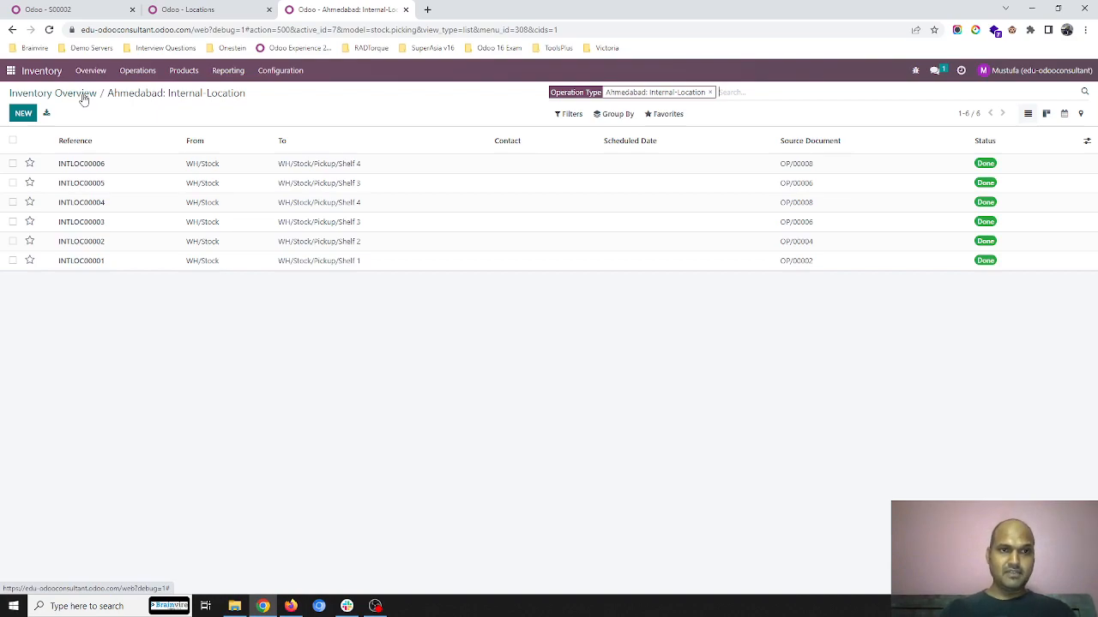
- Return to the inventory overview and check the replenished Sugar and Tea Leaves quantities in the refreshed stock-by-location report
{"action": "left_click", "coordinate": [84, 94]}
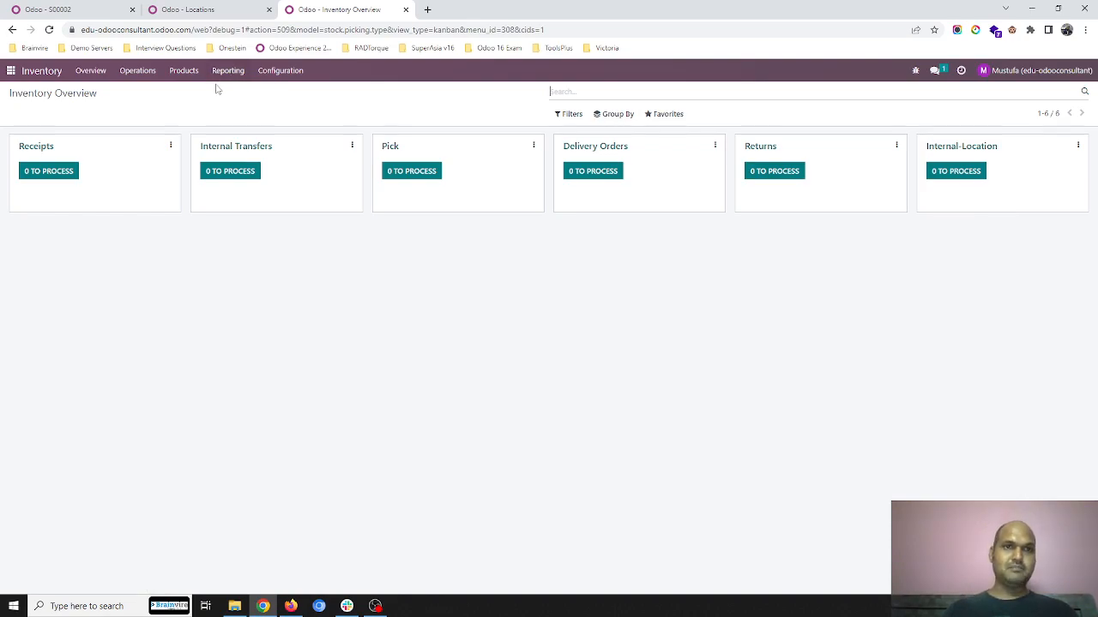
{"action": "left_click", "coordinate": [183, 76]}
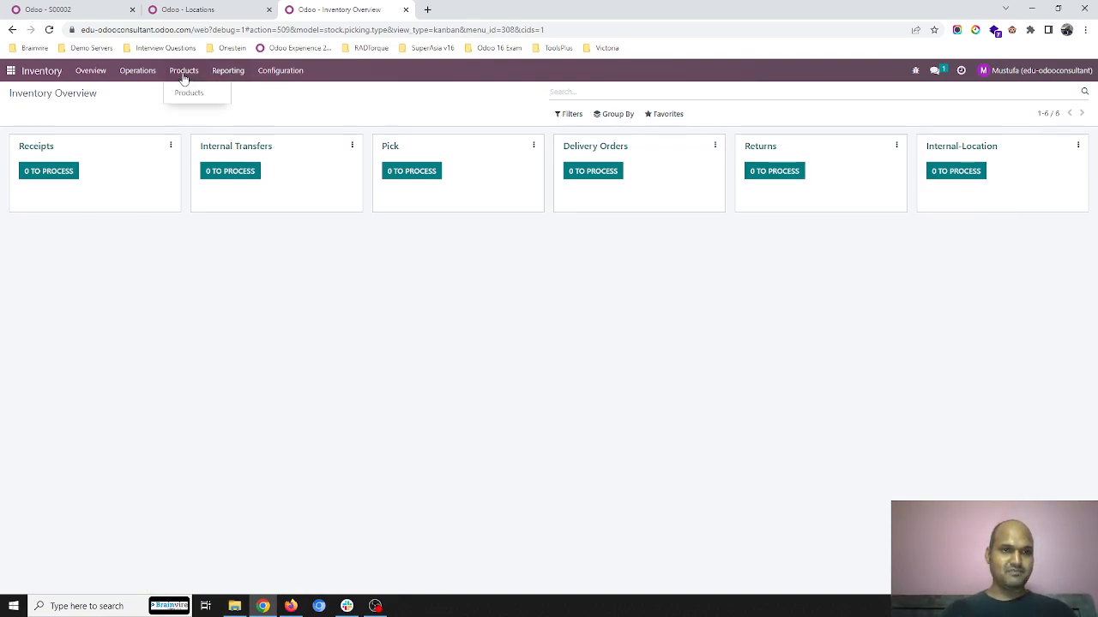
{"action": "mouse_move", "coordinate": [145, 76]}
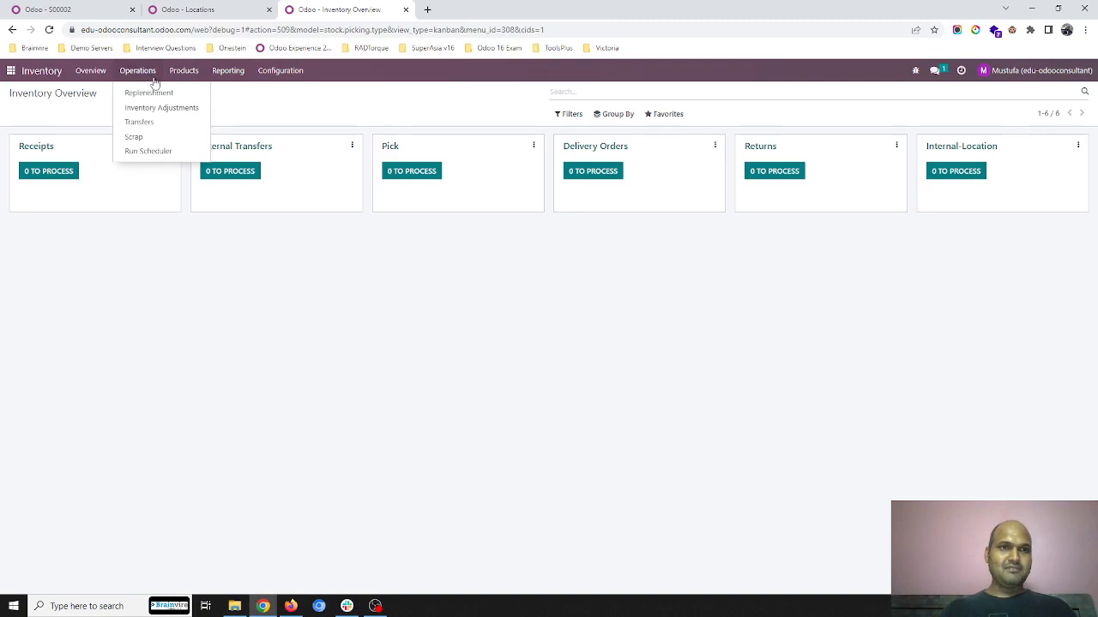
{"action": "left_click", "coordinate": [218, 14]}
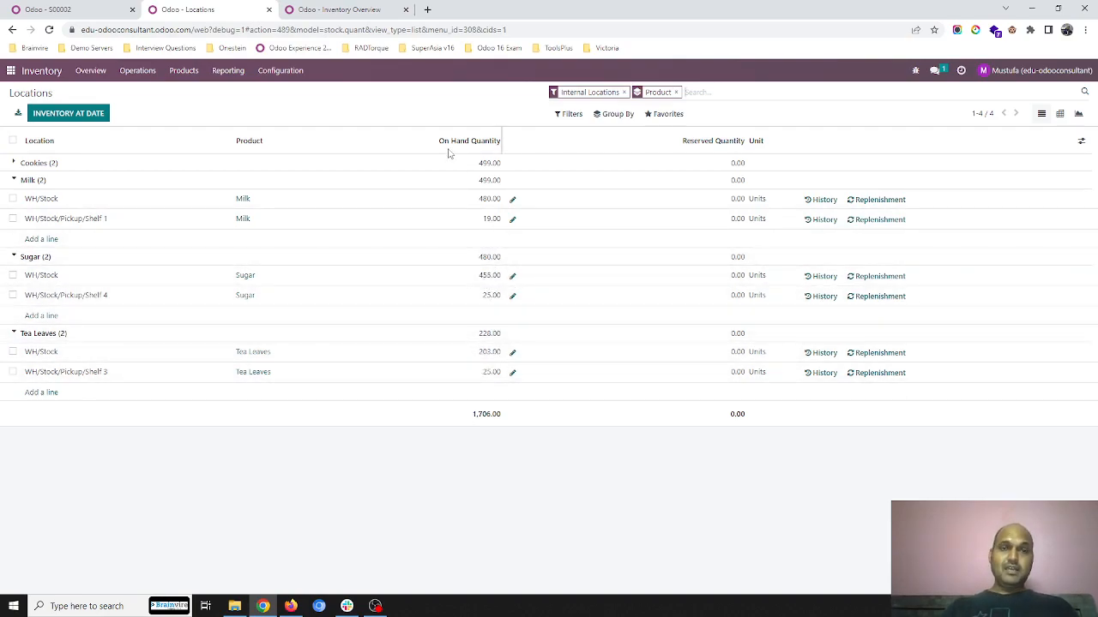
{"action": "left_click", "coordinate": [347, 10]}
{"action": "left_click", "coordinate": [248, 10]}
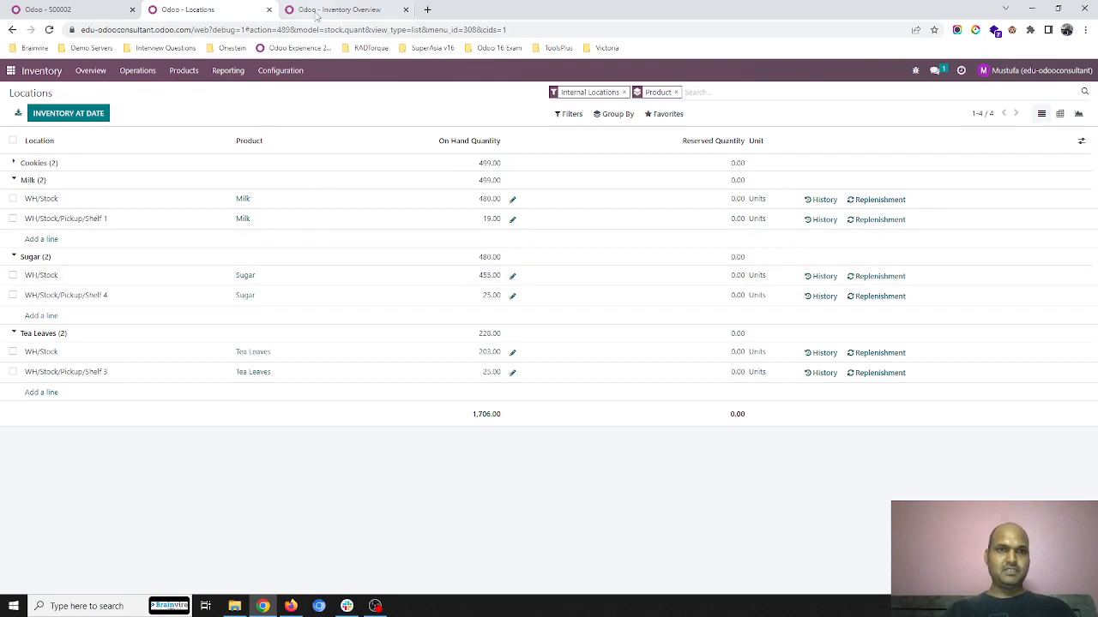
- Create a new sales quotation for Customer 1
{"action": "left_click", "coordinate": [90, 9]}
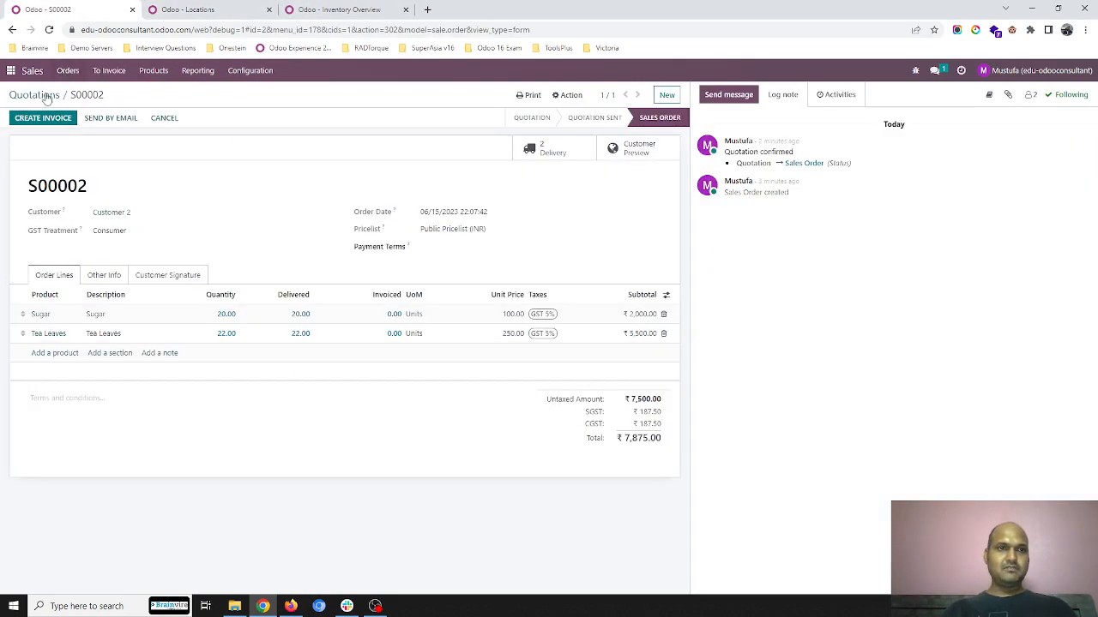
{"action": "left_click", "coordinate": [47, 97]}
{"action": "left_click", "coordinate": [23, 115]}
{"action": "left_click", "coordinate": [143, 216]}
{"action": "left_click", "coordinate": [143, 232]}
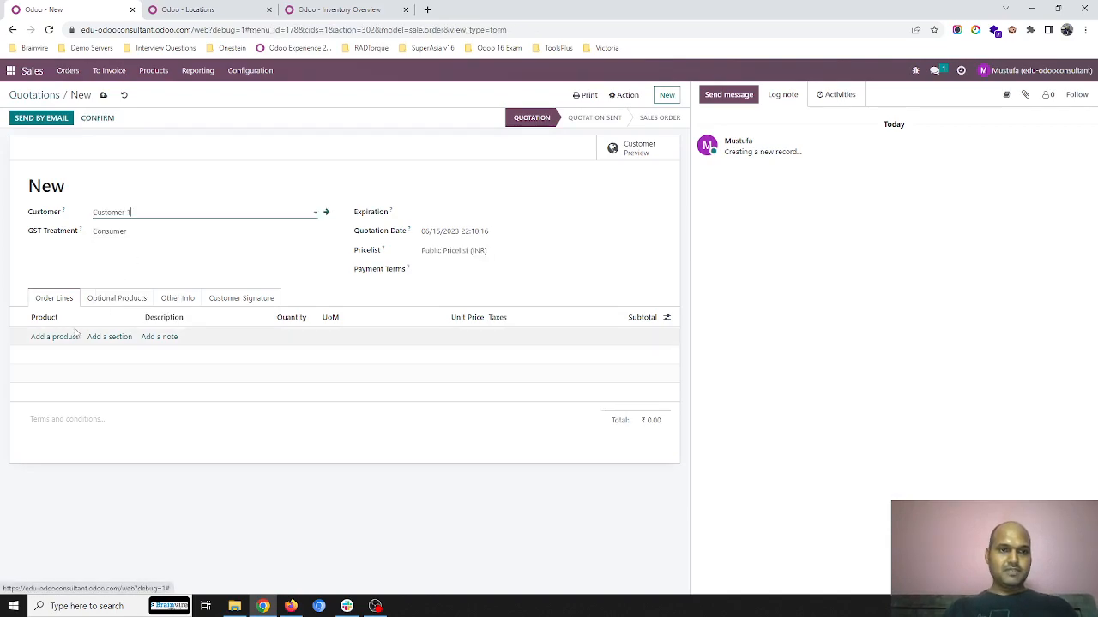
- Add Sugar to the quotation with a quantity of 450 units, and confirm the sales order
{"action": "left_click", "coordinate": [69, 337]}
{"action": "type", "text": "sys"}
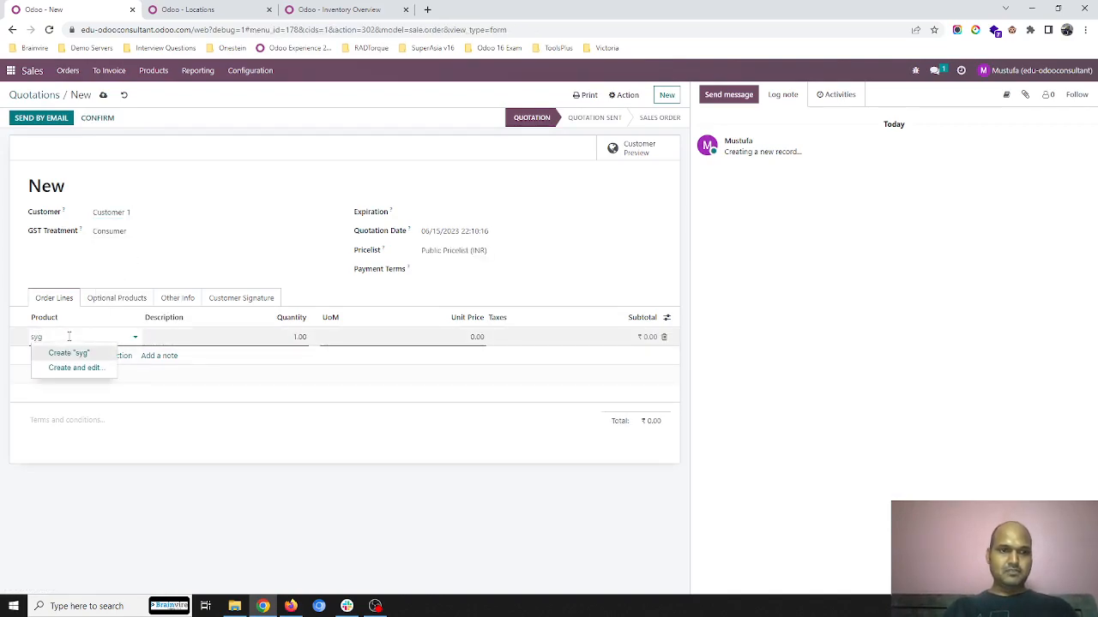
{"action": "key", "text": "BackSpace"}
{"action": "key", "text": "BackSpace"}
{"action": "type", "text": "u"}
{"action": "left_click", "coordinate": [89, 351]}
{"action": "left_click", "coordinate": [266, 337]}
{"action": "type", "text": "4"}
{"action": "key", "text": "Tab"}
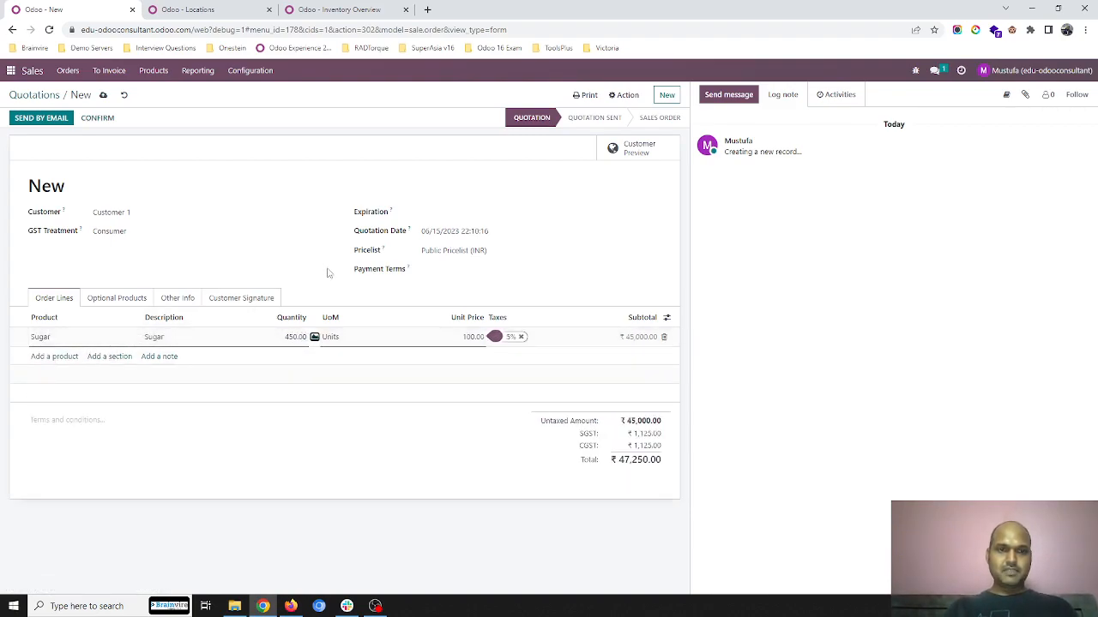
{"action": "left_click", "coordinate": [105, 118]}
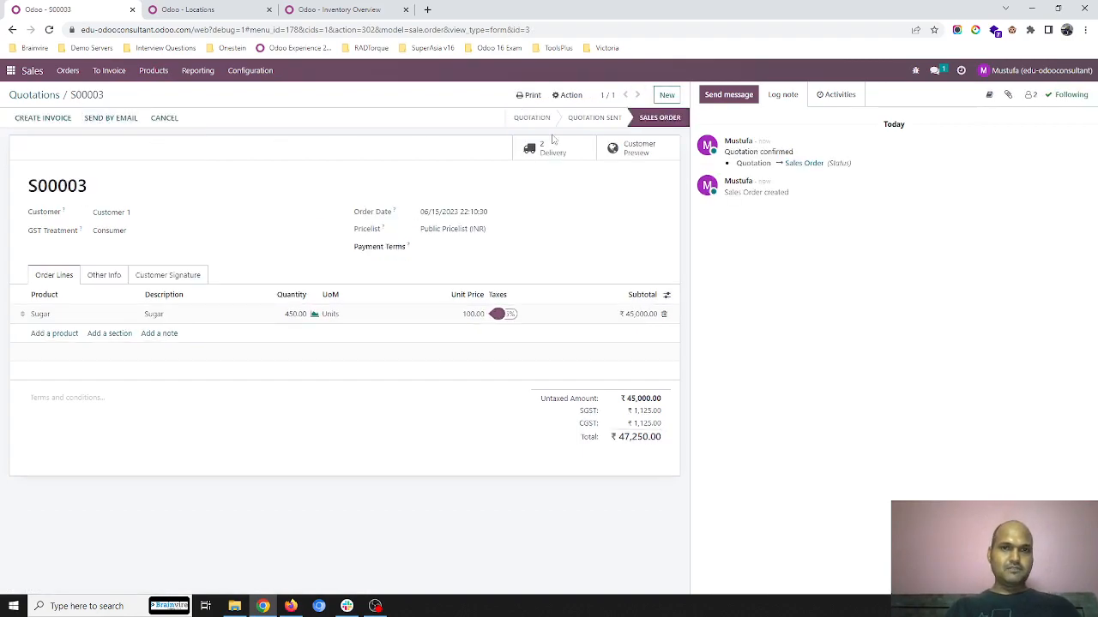
- Open the new order's pick transfer and change its source location to WH/Stock
{"action": "left_click", "coordinate": [554, 148]}
{"action": "left_click", "coordinate": [271, 185]}
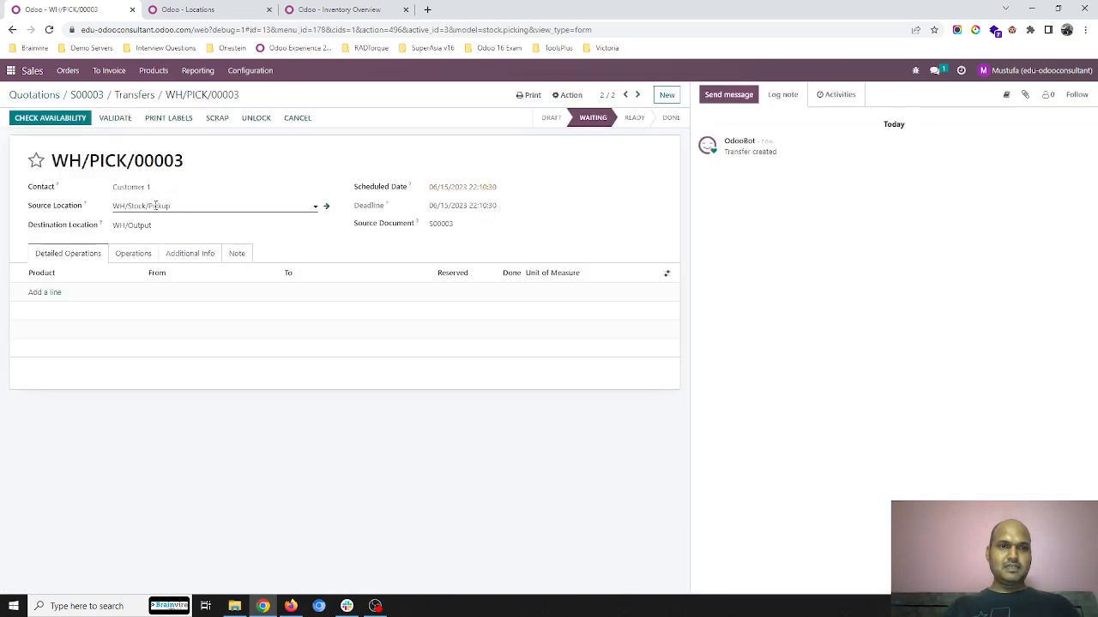
{"action": "left_click", "coordinate": [127, 255]}
{"action": "left_click", "coordinate": [85, 255]}
{"action": "left_click", "coordinate": [162, 207]}
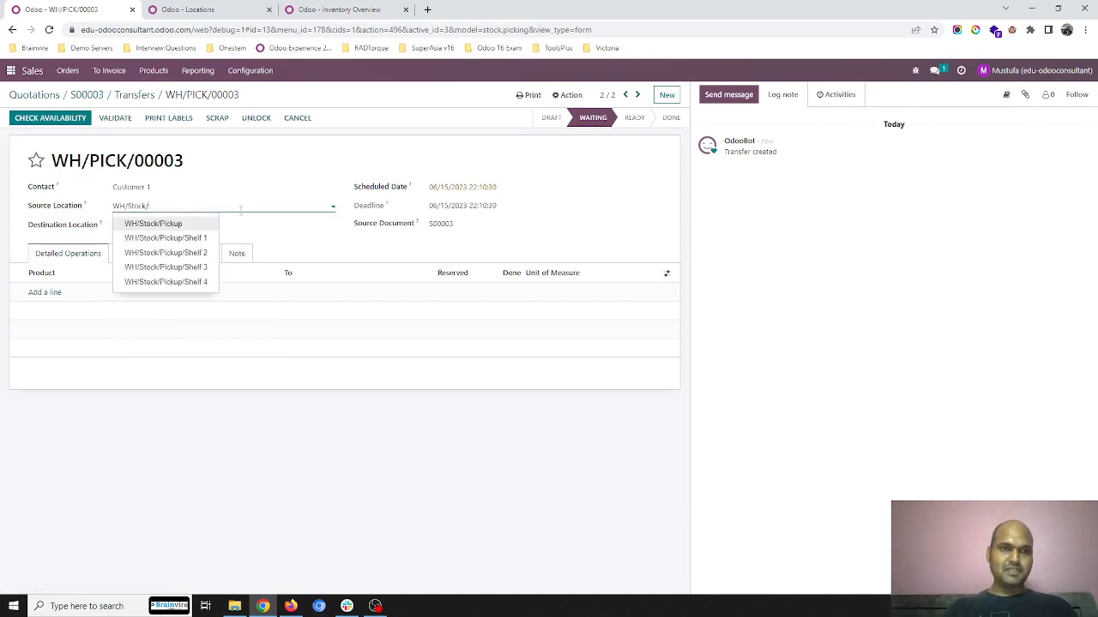
{"action": "key", "text": "BackSpace"}
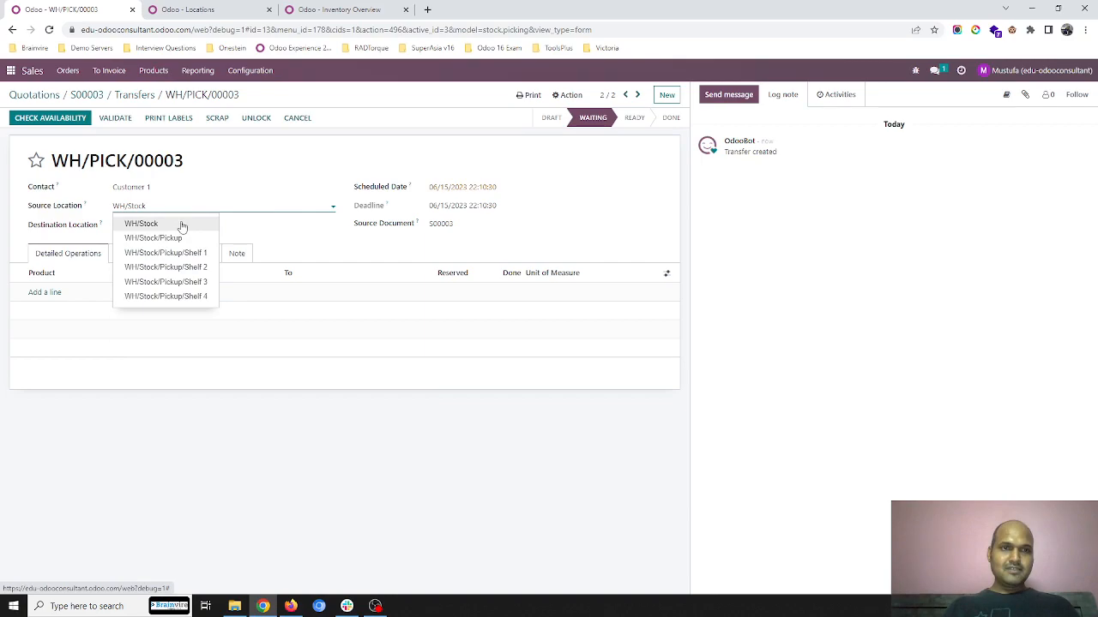
{"action": "left_click", "coordinate": [182, 225]}
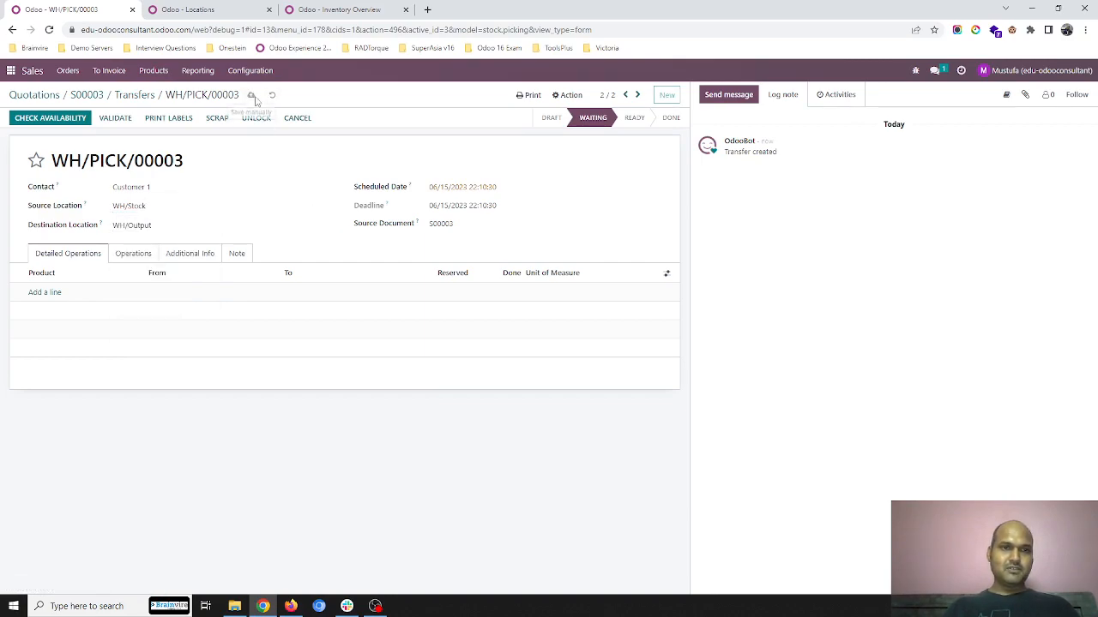
- Check availability on the pick transfer, set the done quantity to the reserved 450 units of Sugar, and validate it
{"action": "left_click", "coordinate": [77, 120]}
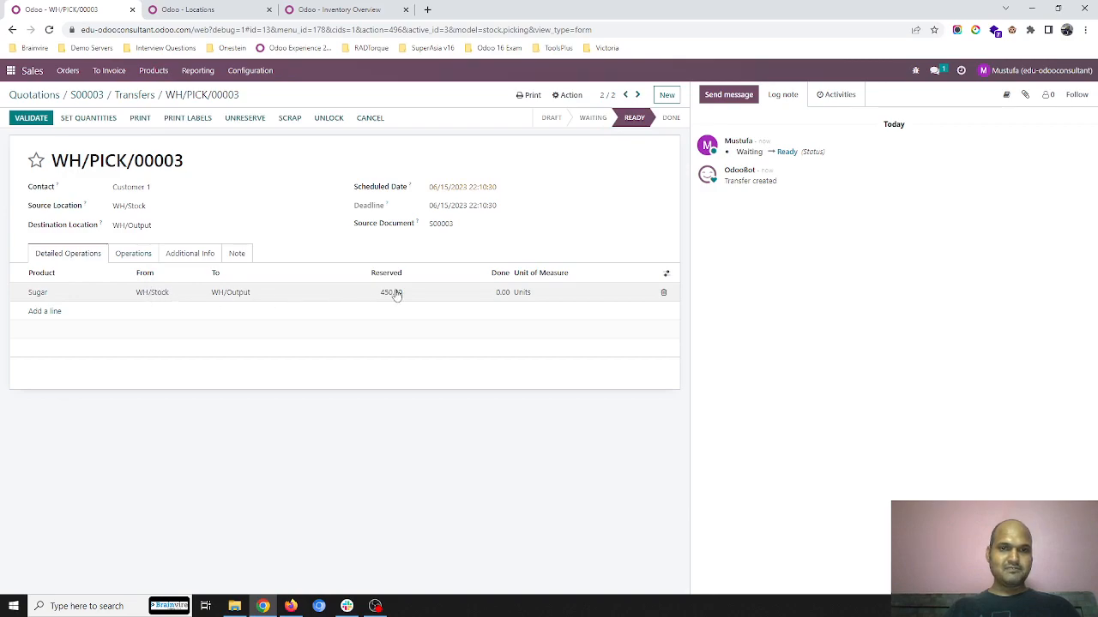
{"action": "left_click", "coordinate": [133, 254]}
{"action": "left_click", "coordinate": [87, 255]}
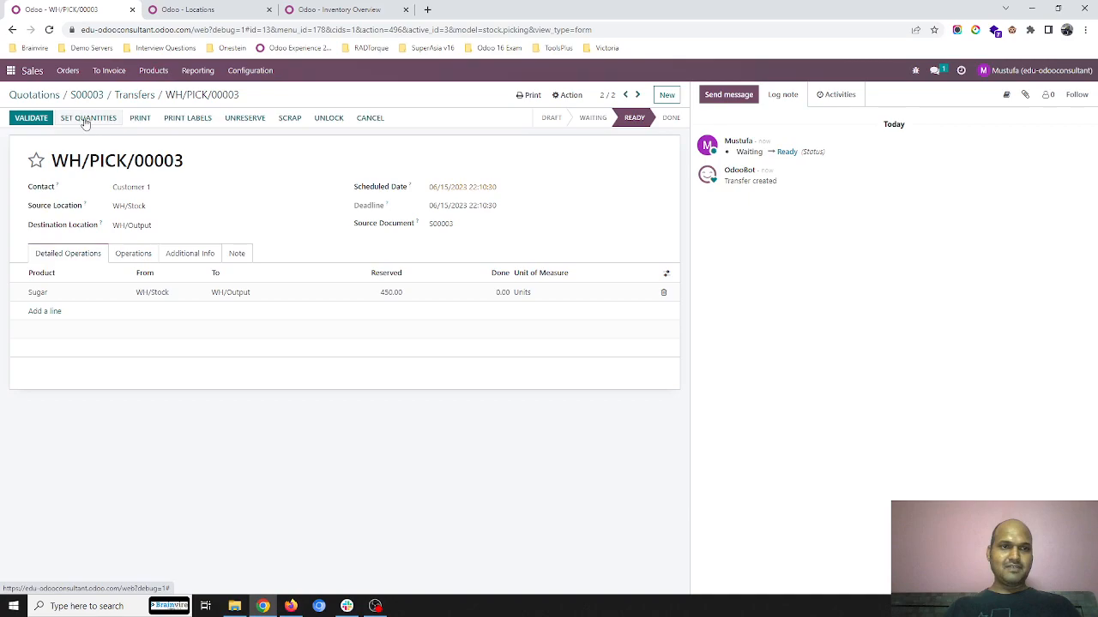
{"action": "left_click", "coordinate": [87, 118]}
{"action": "left_click", "coordinate": [31, 120]}
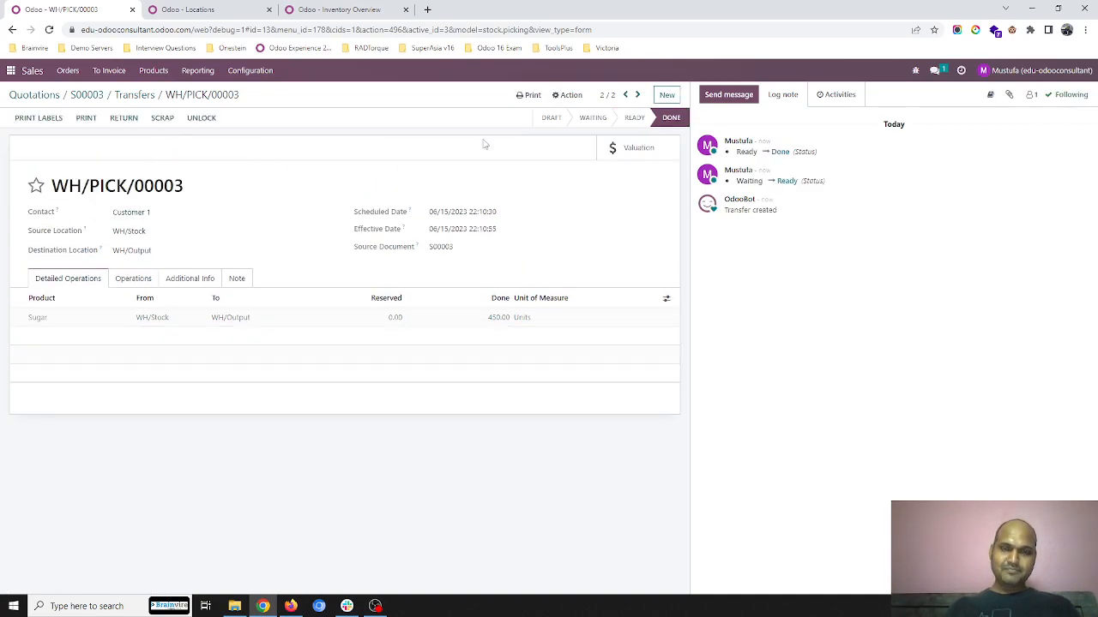
- Validate the order's outgoing transfer WH/OUTWARDS/00003 for 450 units of Sugar and return to the sales order
{"action": "left_click", "coordinate": [145, 95]}
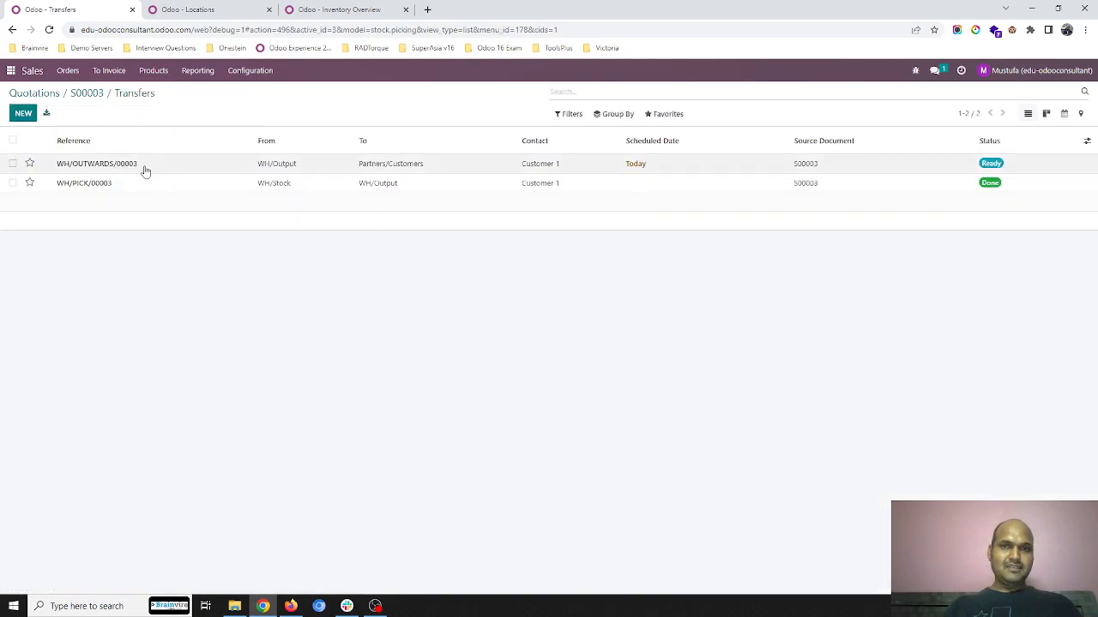
{"action": "left_click", "coordinate": [145, 171]}
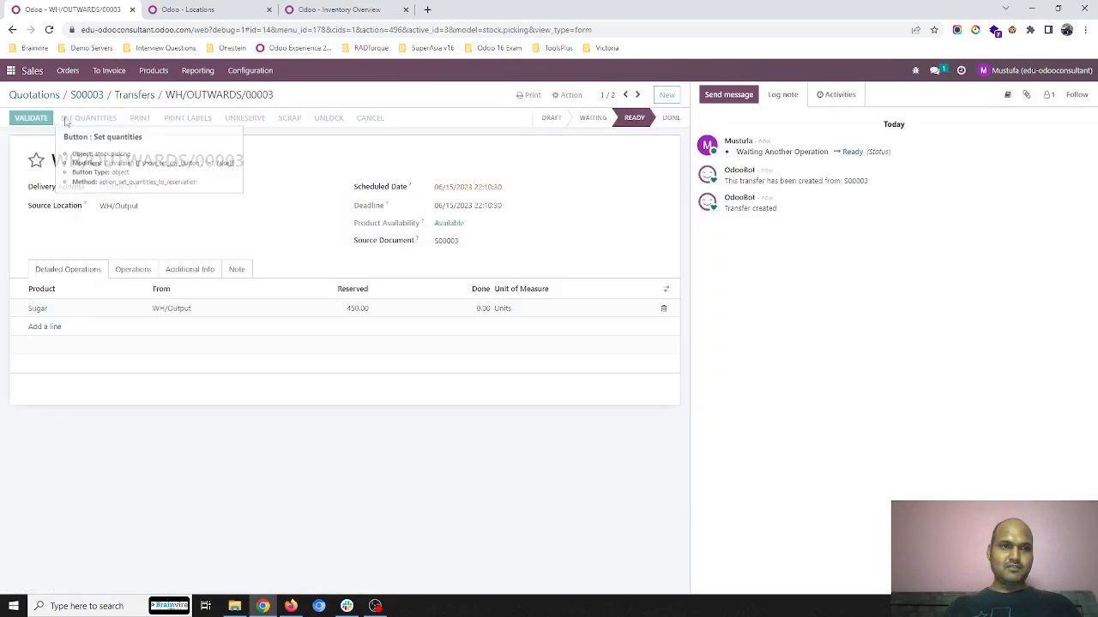
{"action": "left_click", "coordinate": [36, 120]}
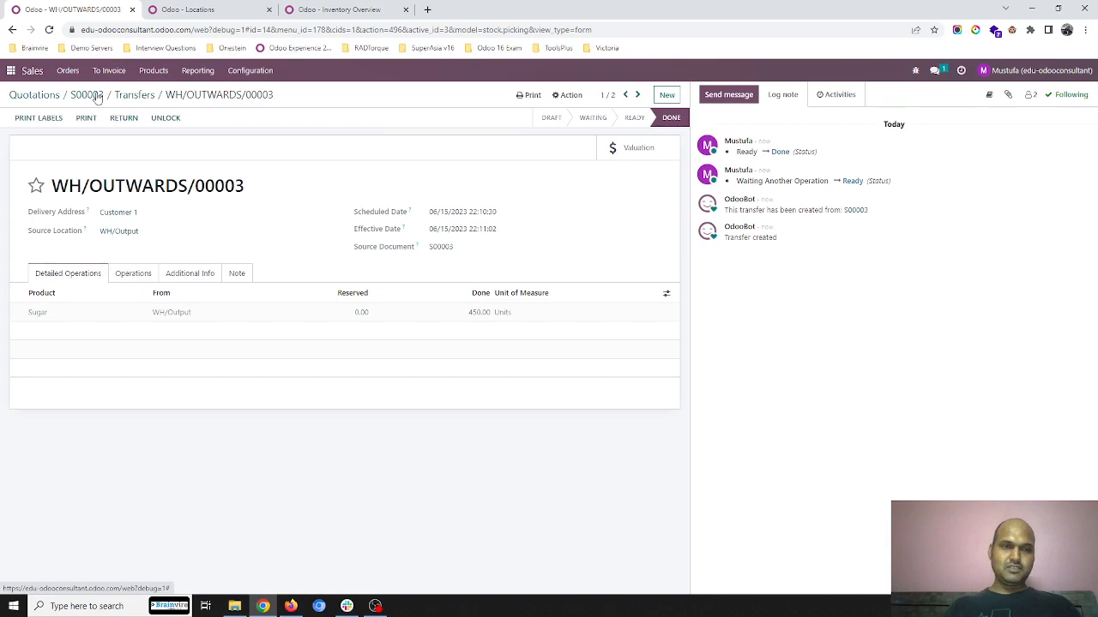
{"action": "left_click", "coordinate": [95, 94]}
- Refresh the stock-by-location report to check the on-hand quantities of Sugar in each internal location
{"action": "left_click", "coordinate": [188, 10]}
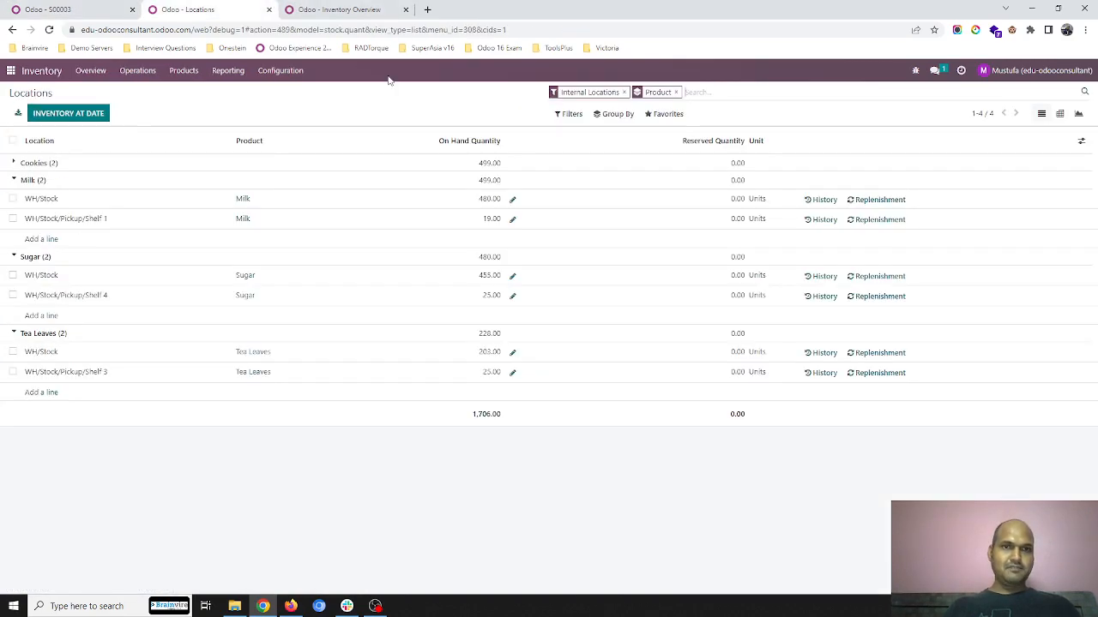
{"action": "left_click", "coordinate": [723, 96]}
{"action": "key", "text": "Return"}
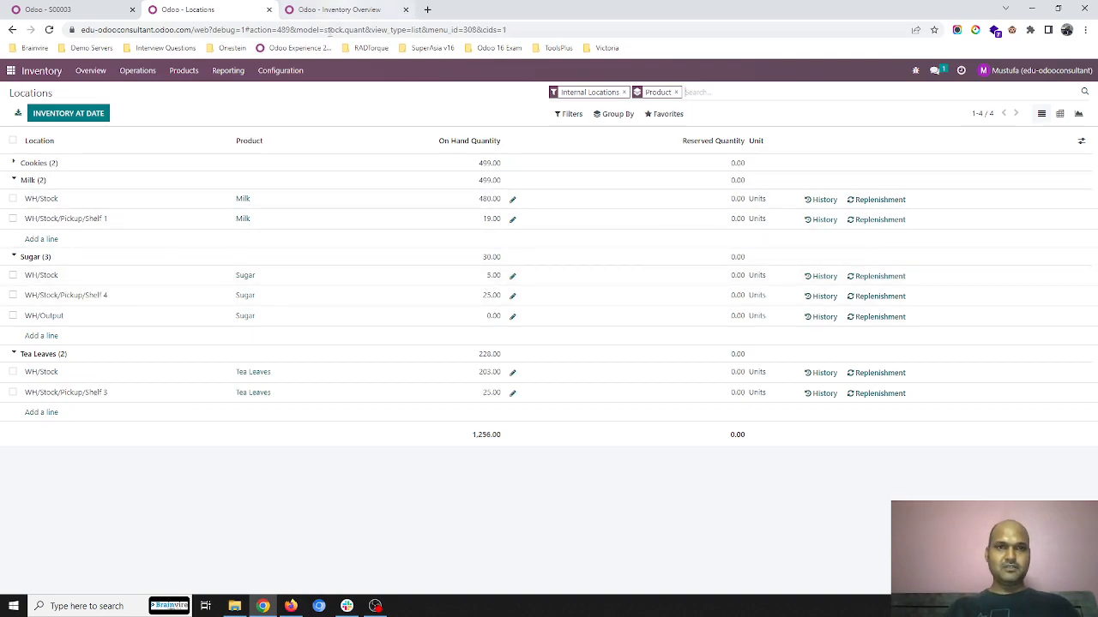
- Open the reordering rules and check the minimum, maximum and forecast quantities for Sugar in WH/Stock
{"action": "left_click", "coordinate": [265, 72]}
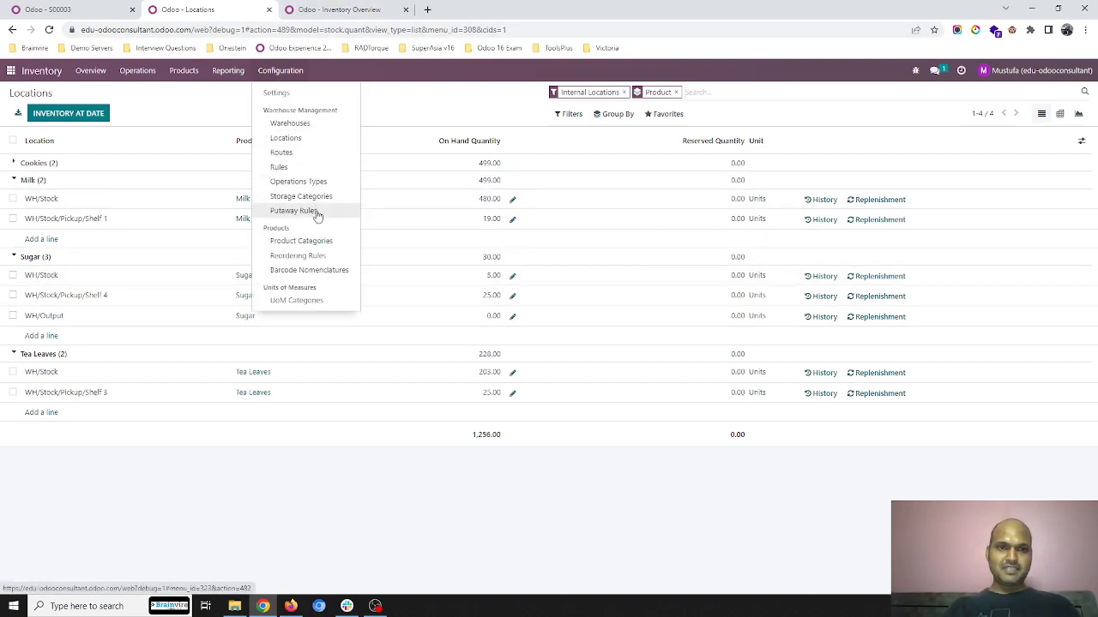
{"action": "left_click", "coordinate": [319, 255]}
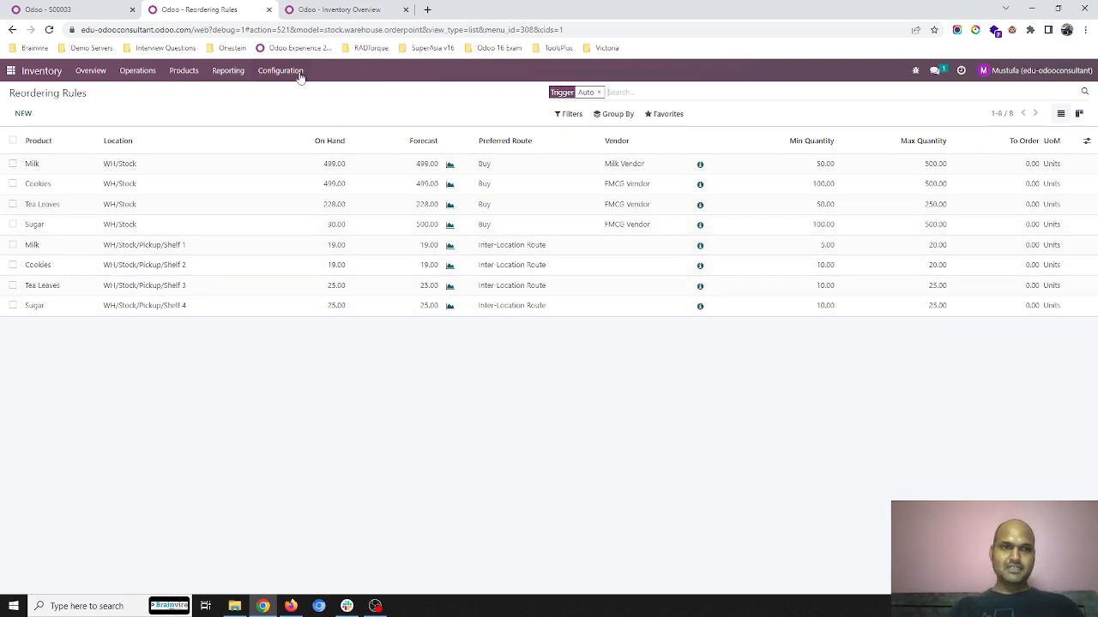
{"action": "left_click", "coordinate": [151, 73]}
{"action": "left_click", "coordinate": [152, 148]}
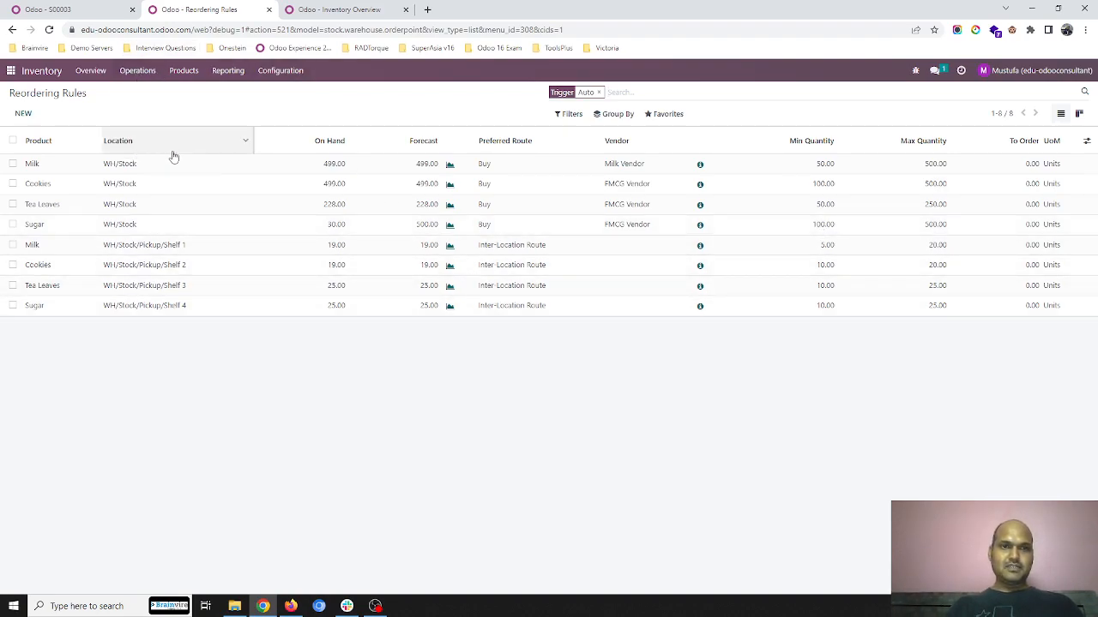
{"action": "left_click", "coordinate": [295, 163]}
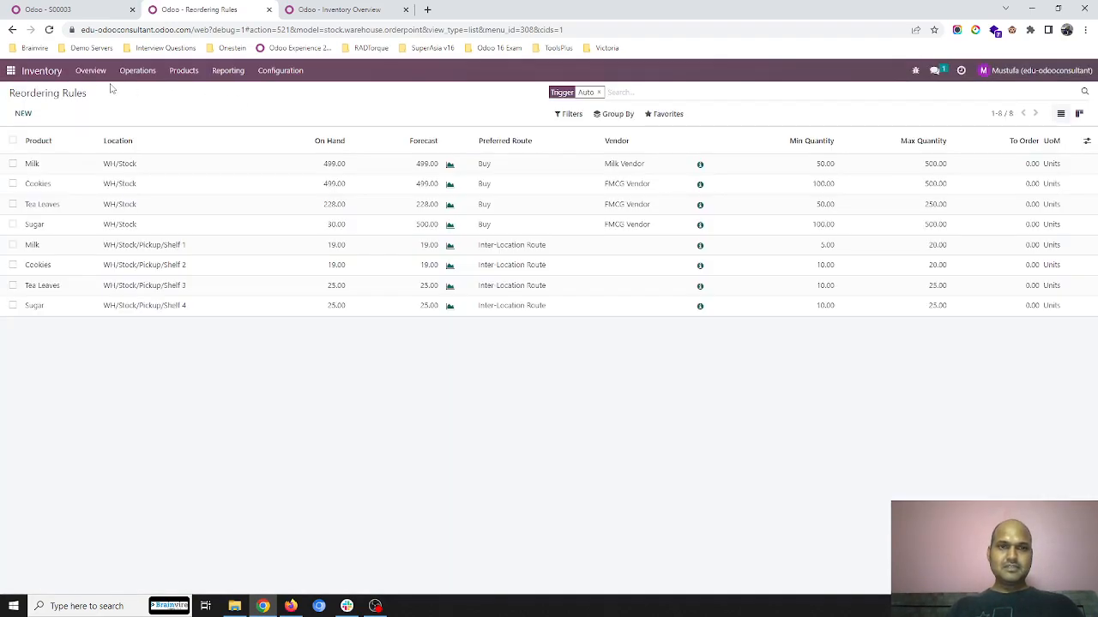
- Examine the Sugar request for quotation P00003 for FMCG Vendor in the Purchase app, and return to the home screen
{"action": "left_click", "coordinate": [11, 71]}
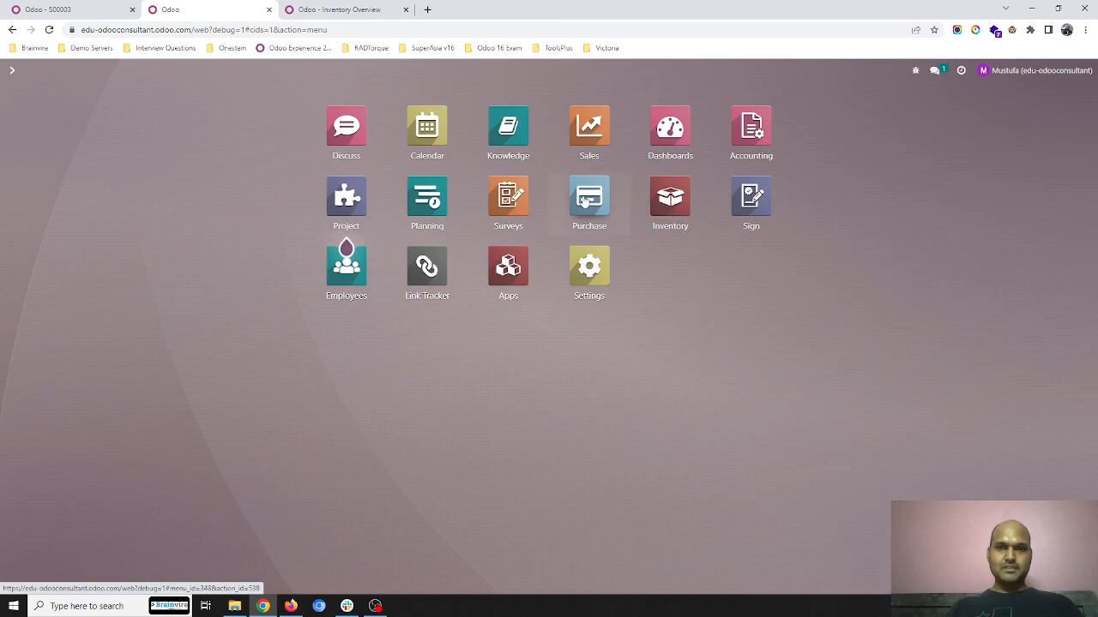
{"action": "left_click", "coordinate": [584, 201]}
{"action": "left_click", "coordinate": [355, 238]}
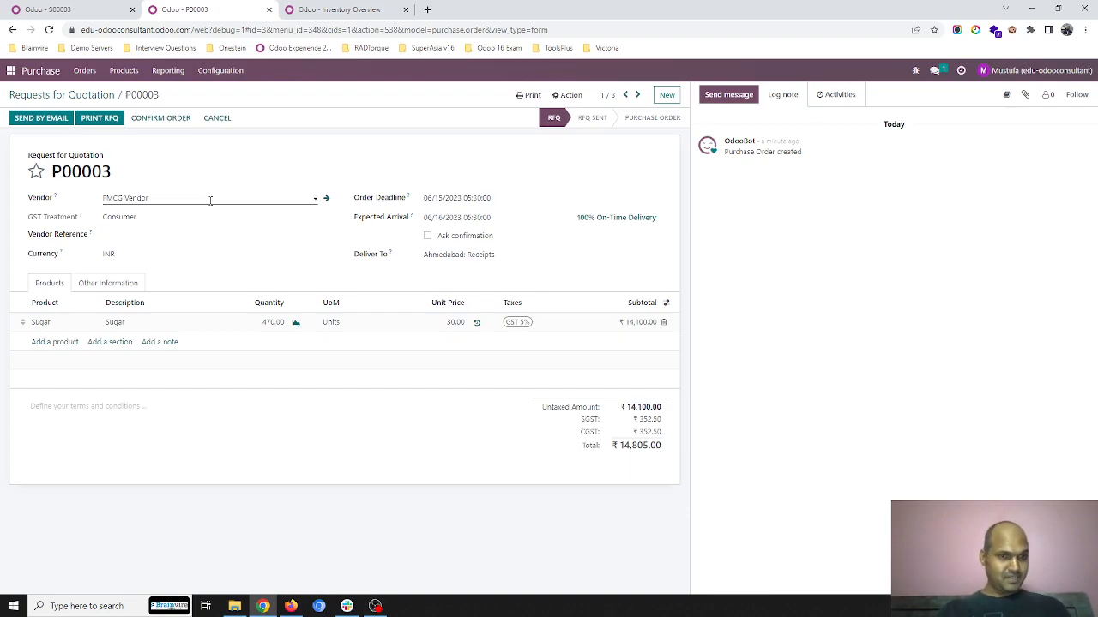
{"action": "left_click", "coordinate": [92, 95]}
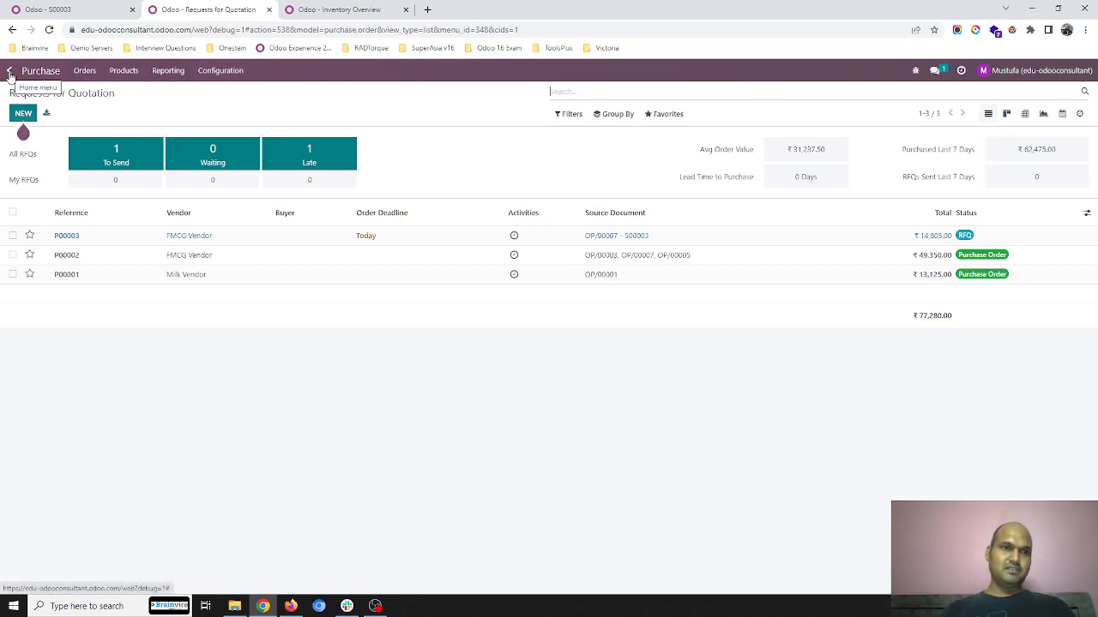
{"action": "left_click", "coordinate": [11, 75]}
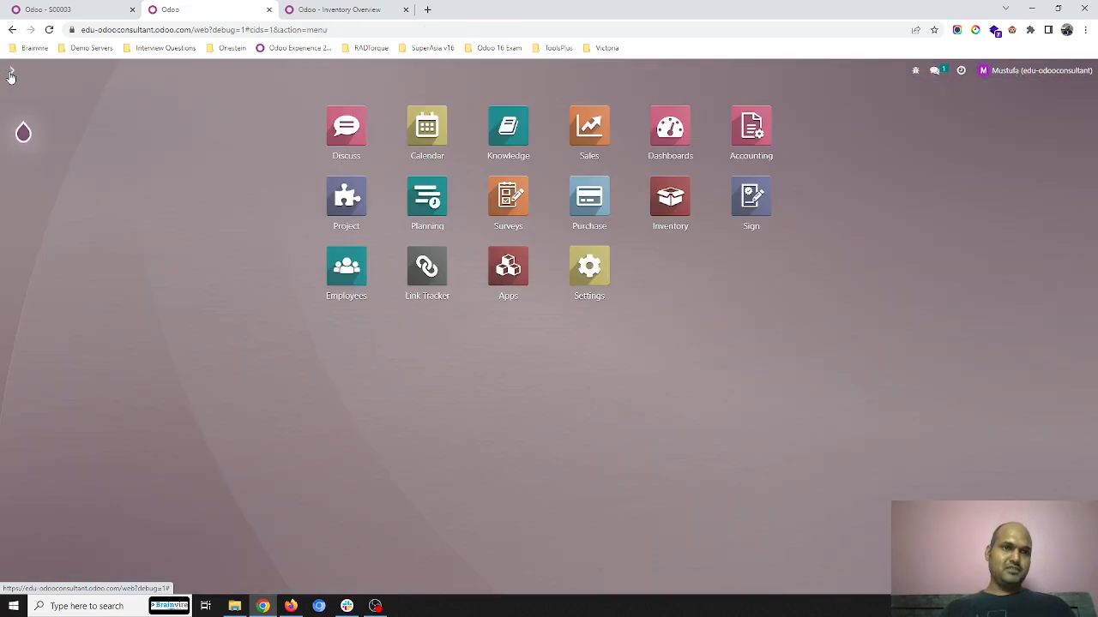